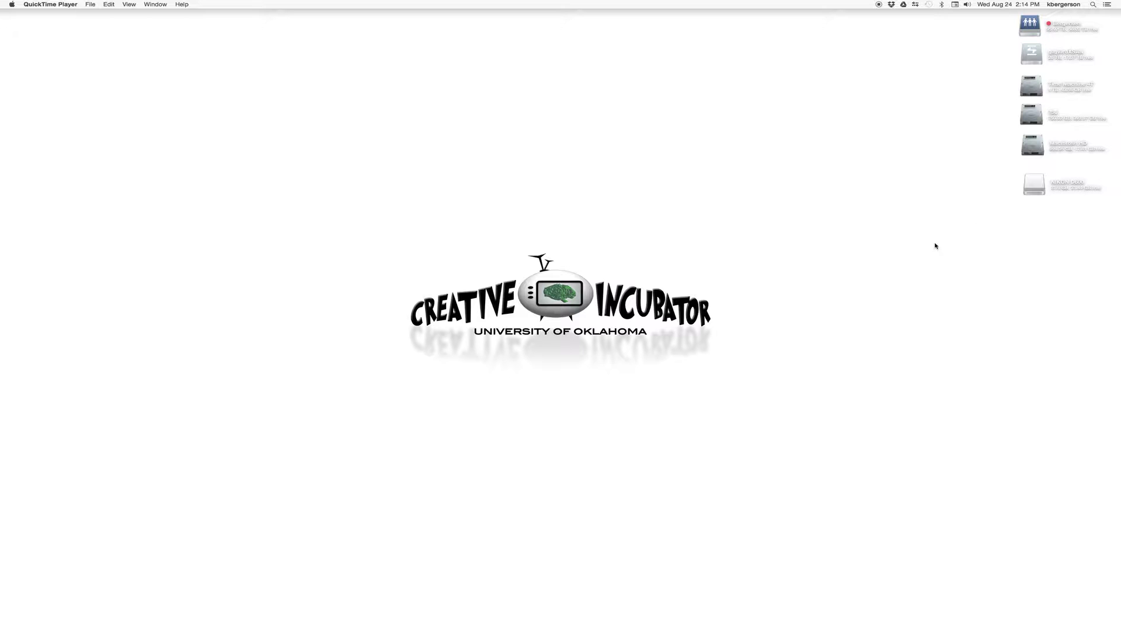
Copy the DCIM folder from the NIKON D600 camera drive to the Desktop.
{"action": "double_click", "coordinate": [1032, 185]}
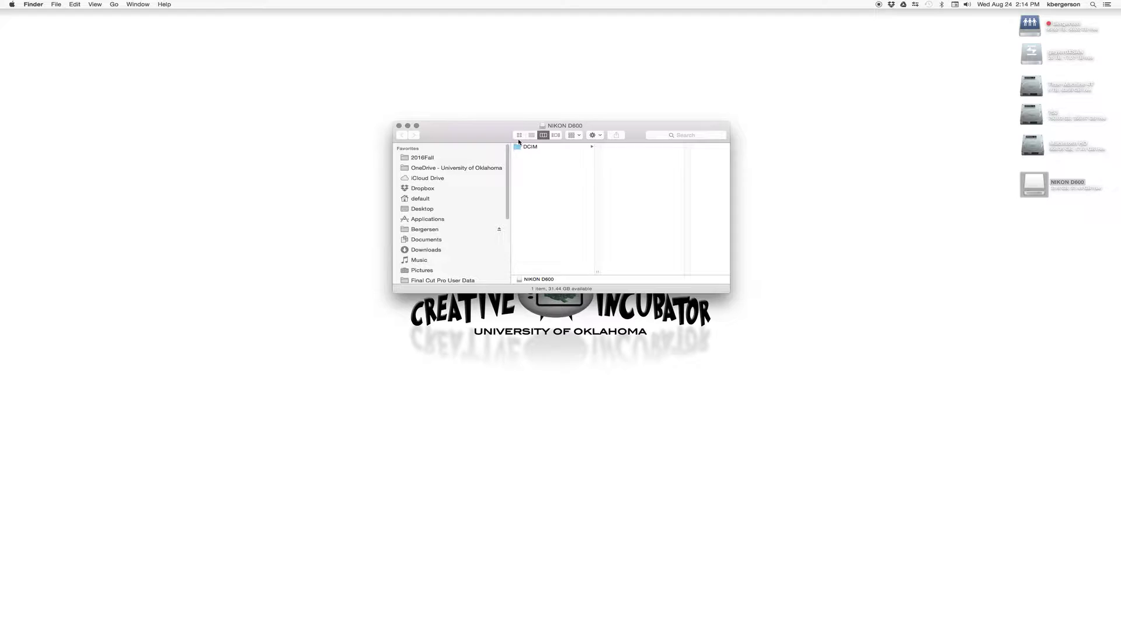
{"action": "left_click", "coordinate": [518, 147]}
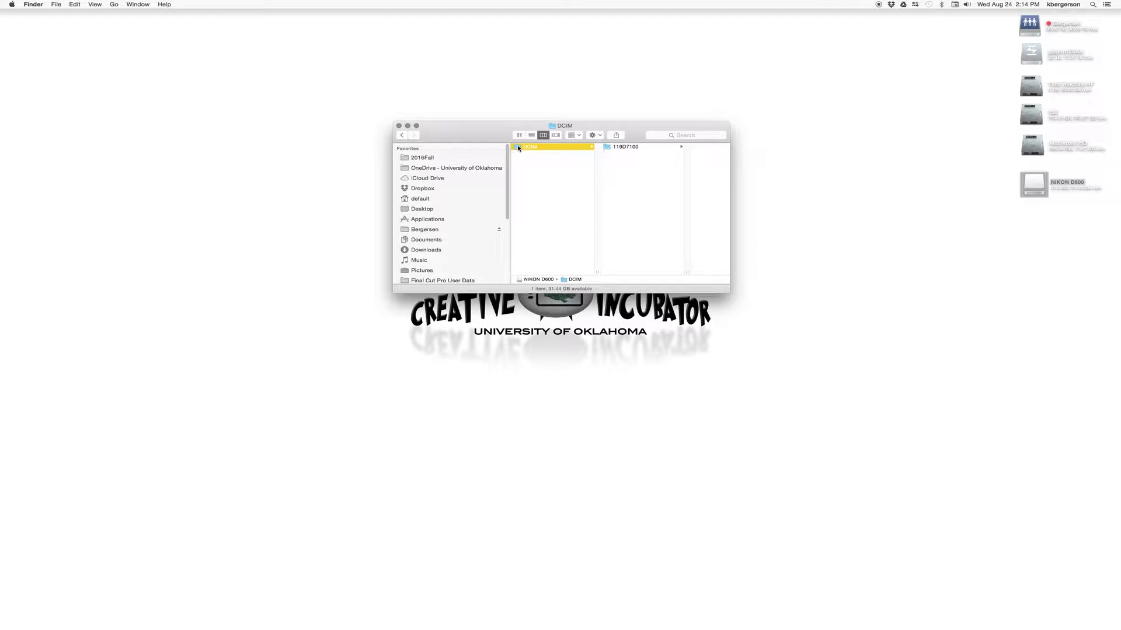
{"action": "left_click_drag", "start_coordinate": [518, 147], "coordinate": [852, 327]}
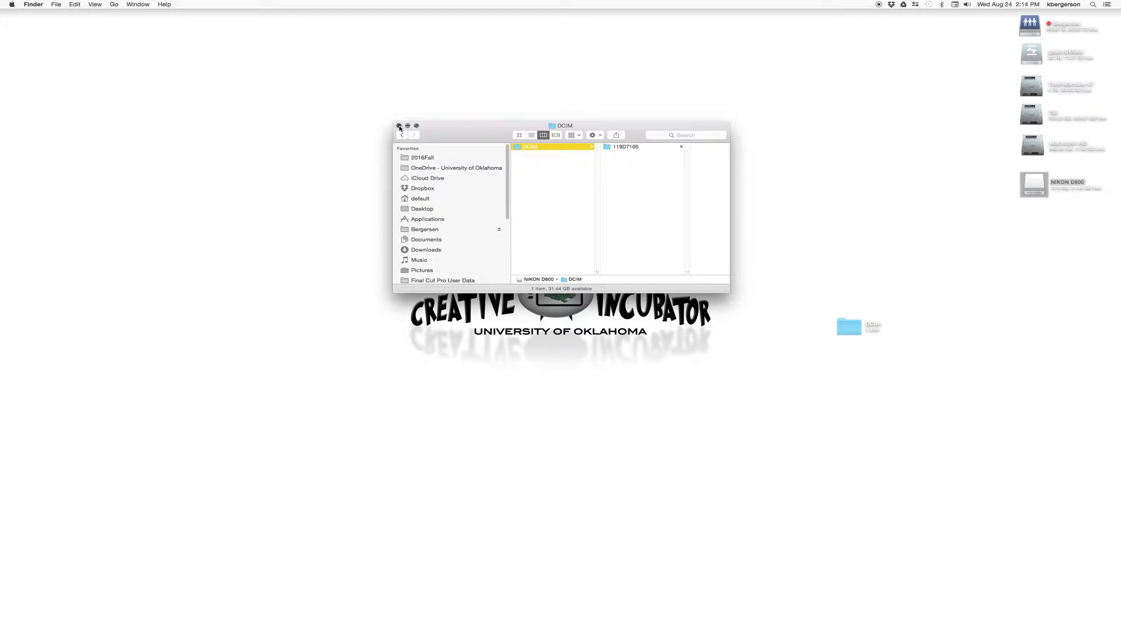
{"action": "left_click", "coordinate": [399, 126]}
In the desktop copy's 119D7100 folder, trash DSC_2846–DSC_2850, keeping only DSC_2851.MOV and DSC_2852.MOV.
{"action": "double_click", "coordinate": [847, 327]}
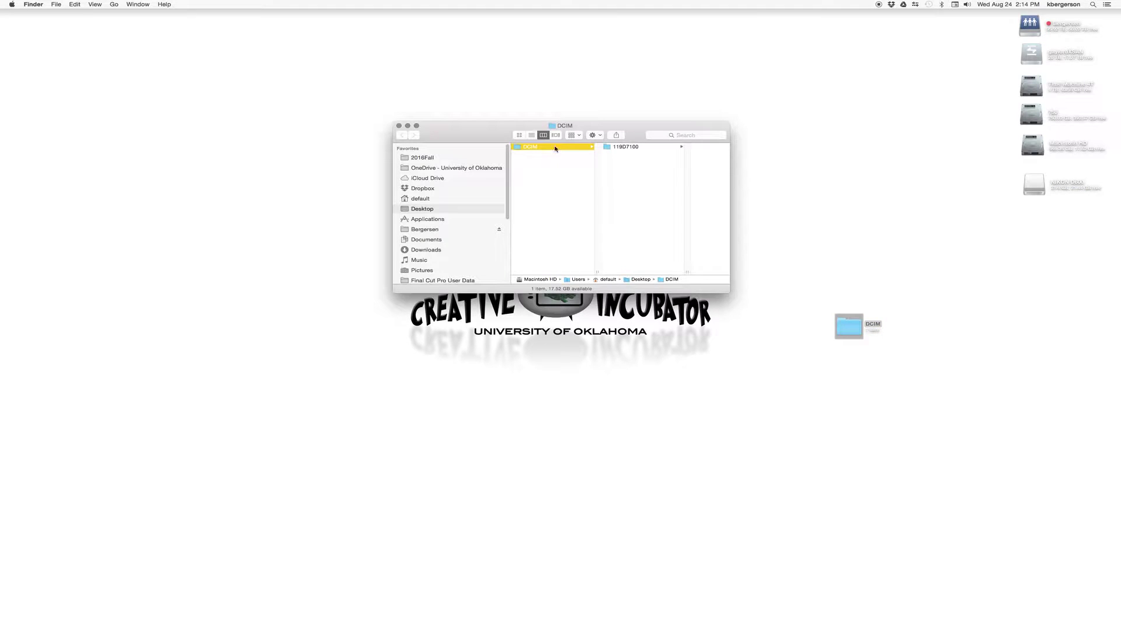
{"action": "left_click", "coordinate": [627, 147]}
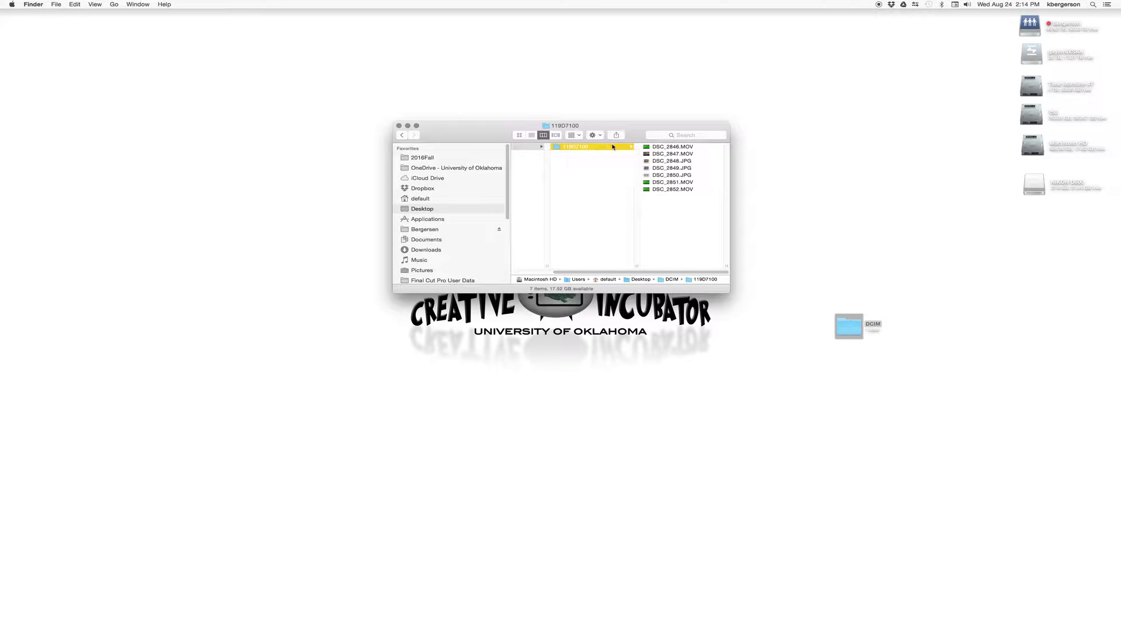
{"action": "left_click", "coordinate": [668, 175]}
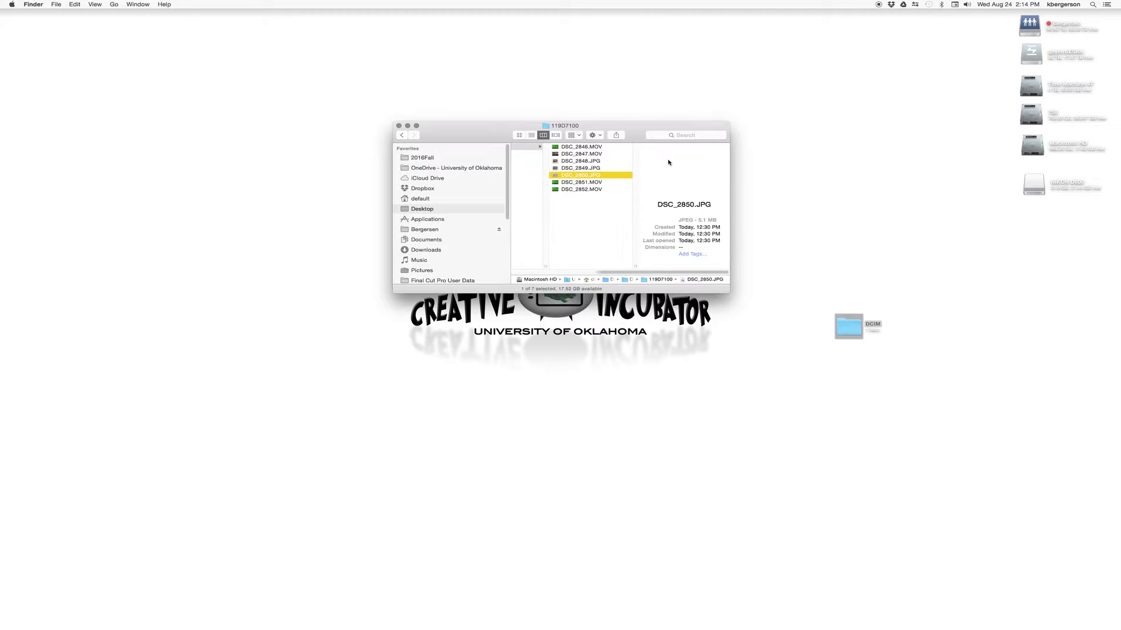
{"action": "left_click", "coordinate": [571, 147], "text": "shift"}
{"action": "right_click", "coordinate": [572, 149]}
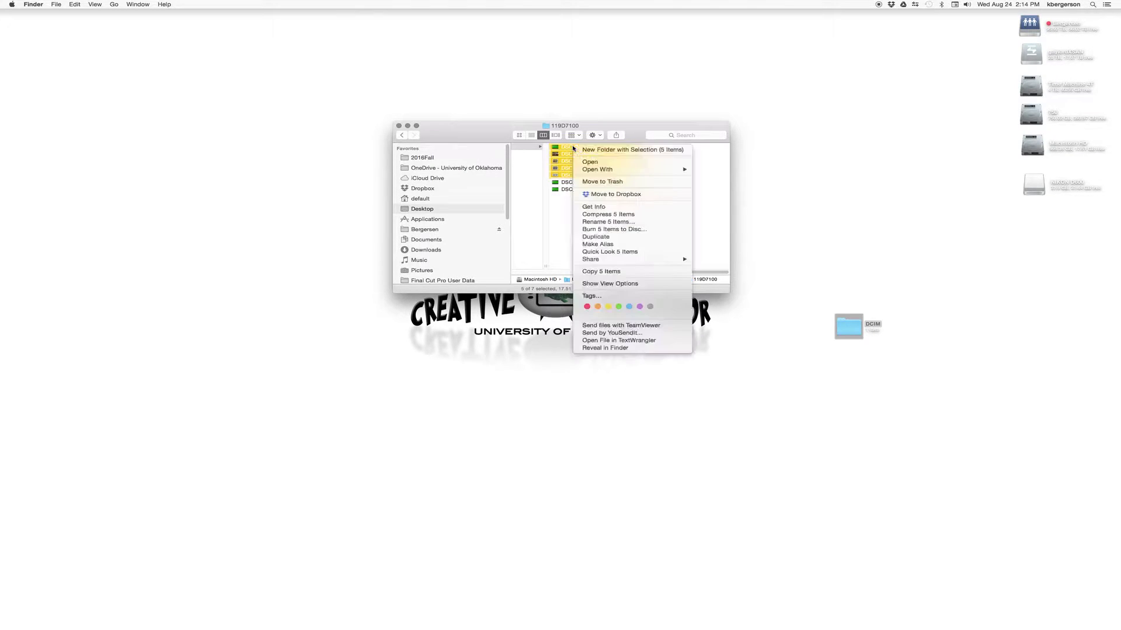
{"action": "left_click", "coordinate": [602, 182]}
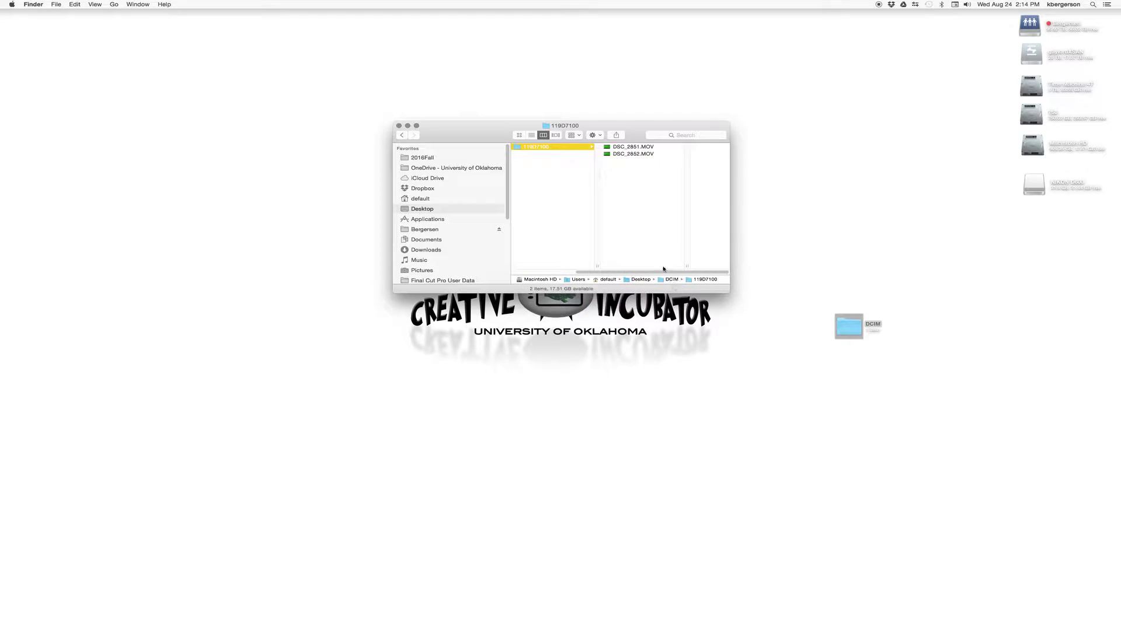
{"action": "left_click_drag", "start_coordinate": [663, 270], "coordinate": [581, 269]}
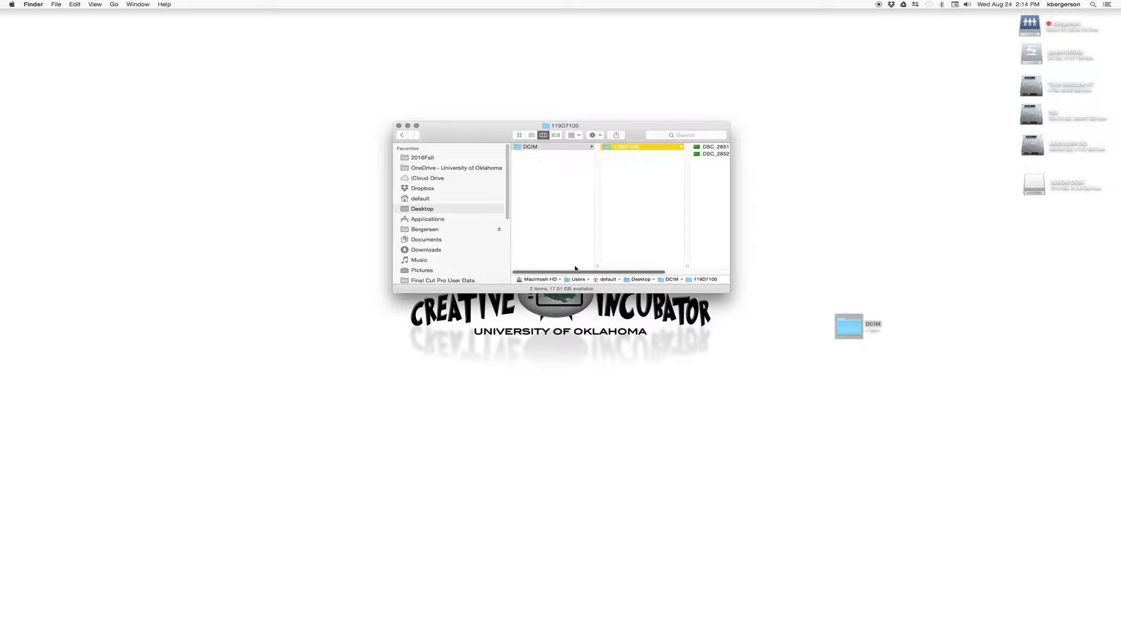
Rename the desktop DCIM folder to 'Composition'.
{"action": "left_click_drag", "start_coordinate": [612, 128], "coordinate": [613, 362]}
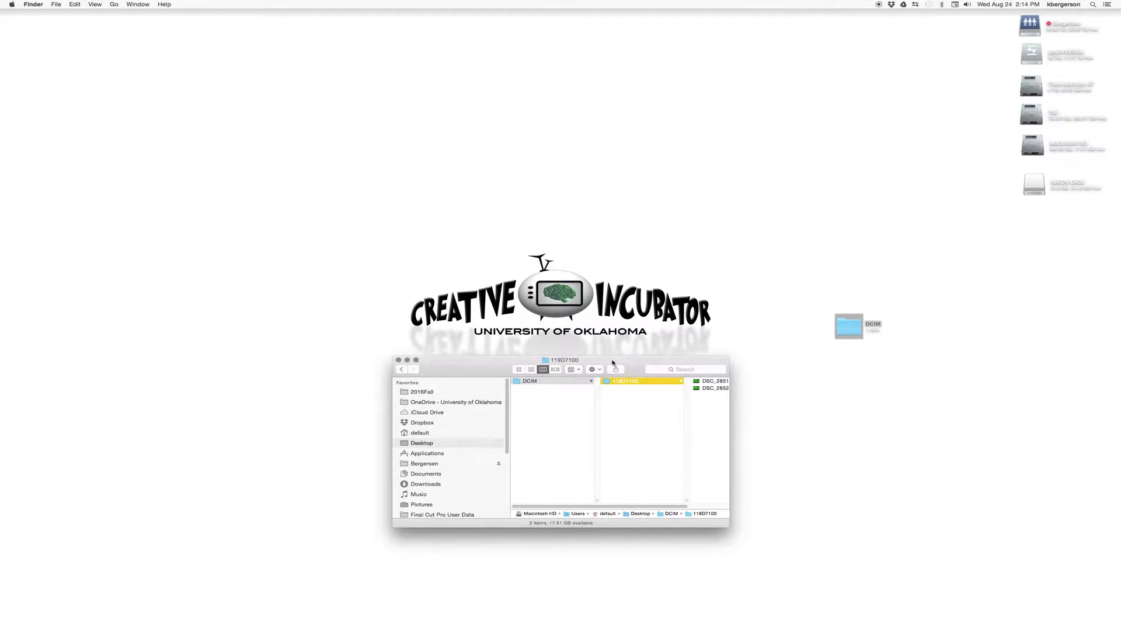
{"action": "left_click", "coordinate": [533, 384]}
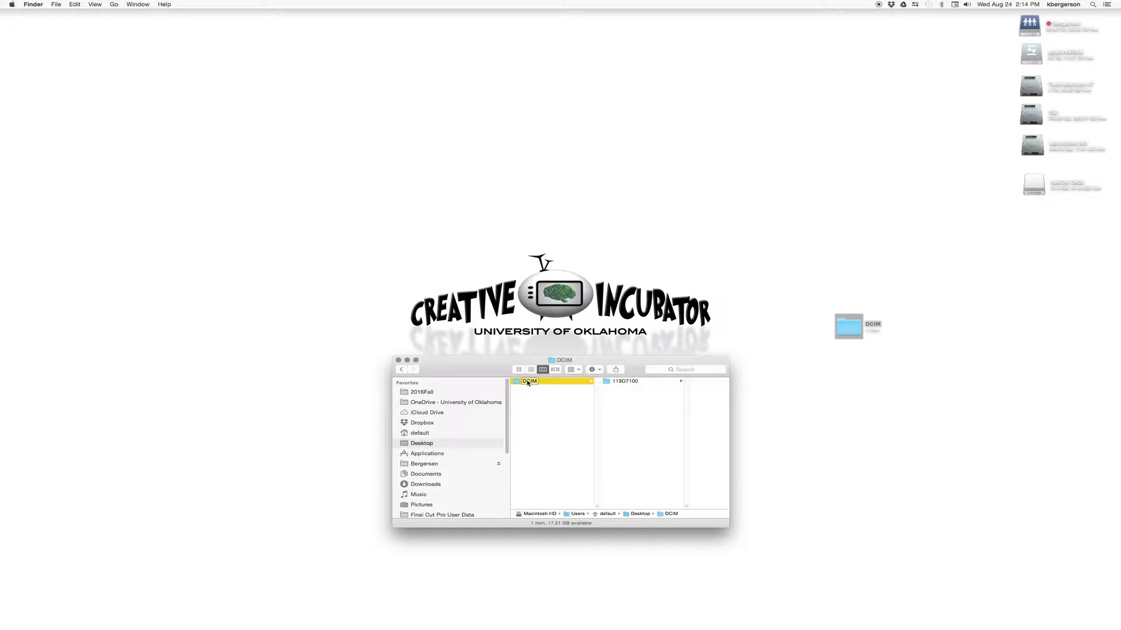
{"action": "type", "text": "Composition"}
{"action": "key", "text": "Return"}
Rename the 119D7100 subfolder to 'Footage'.
{"action": "left_click", "coordinate": [625, 381]}
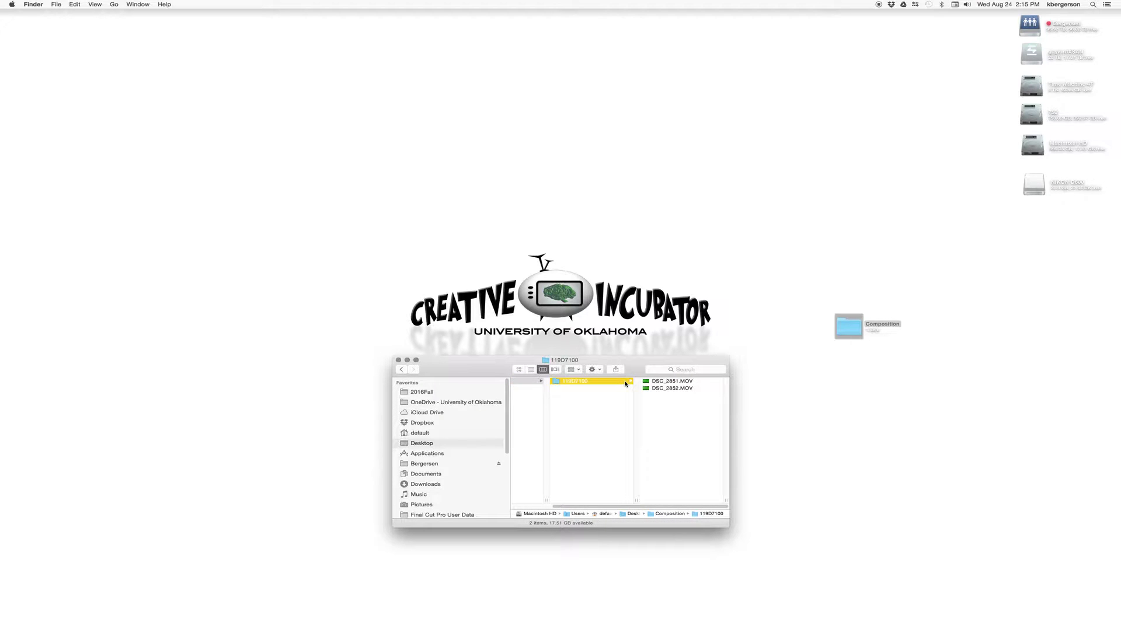
{"action": "key", "text": "Return"}
{"action": "type", "text": "Footage"}
{"action": "key", "text": "Return"}
{"action": "scroll", "coordinate": [662, 506], "scroll_direction": "left", "scroll_amount": 2}
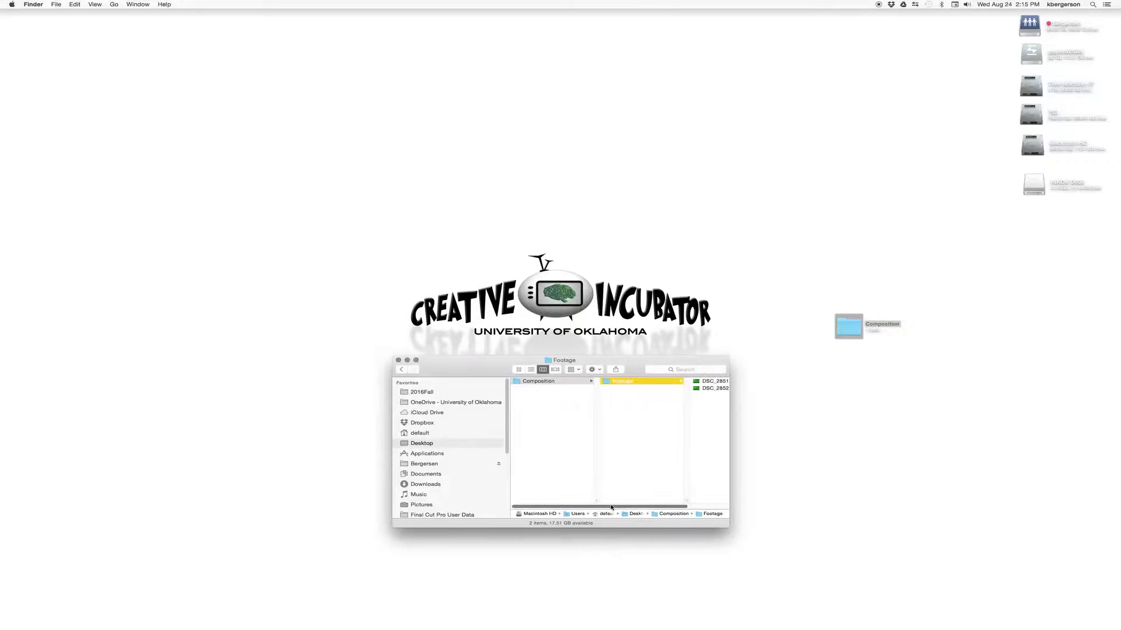
Launch Premiere Pro and create a new Untitled project located in Desktop/Composition.
{"action": "left_click", "coordinate": [10, 287]}
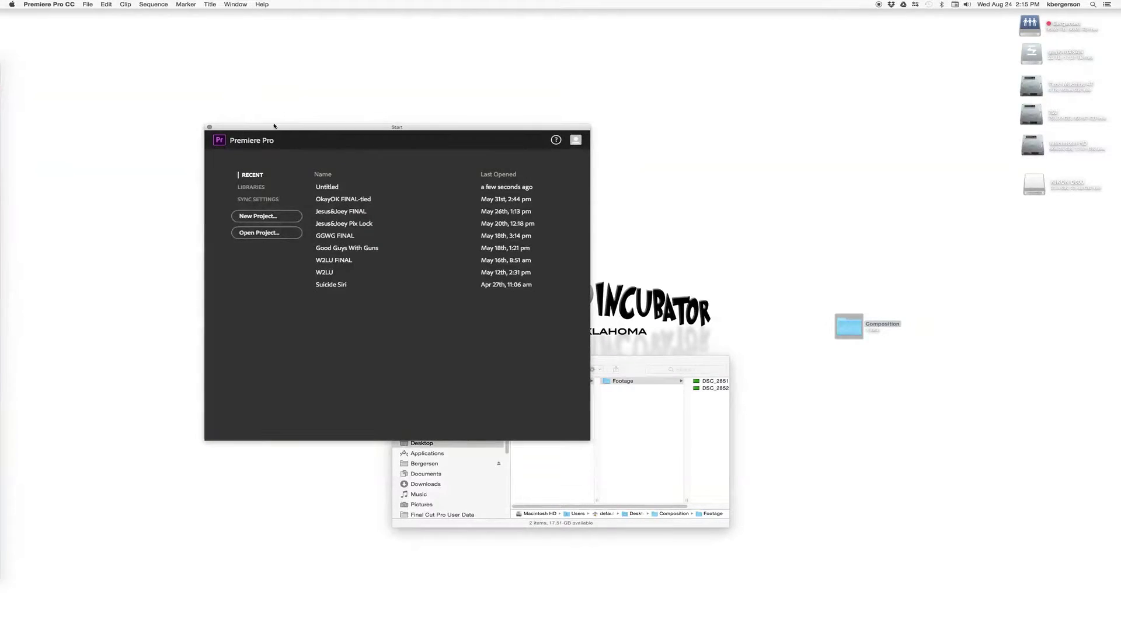
{"action": "left_click", "coordinate": [268, 216]}
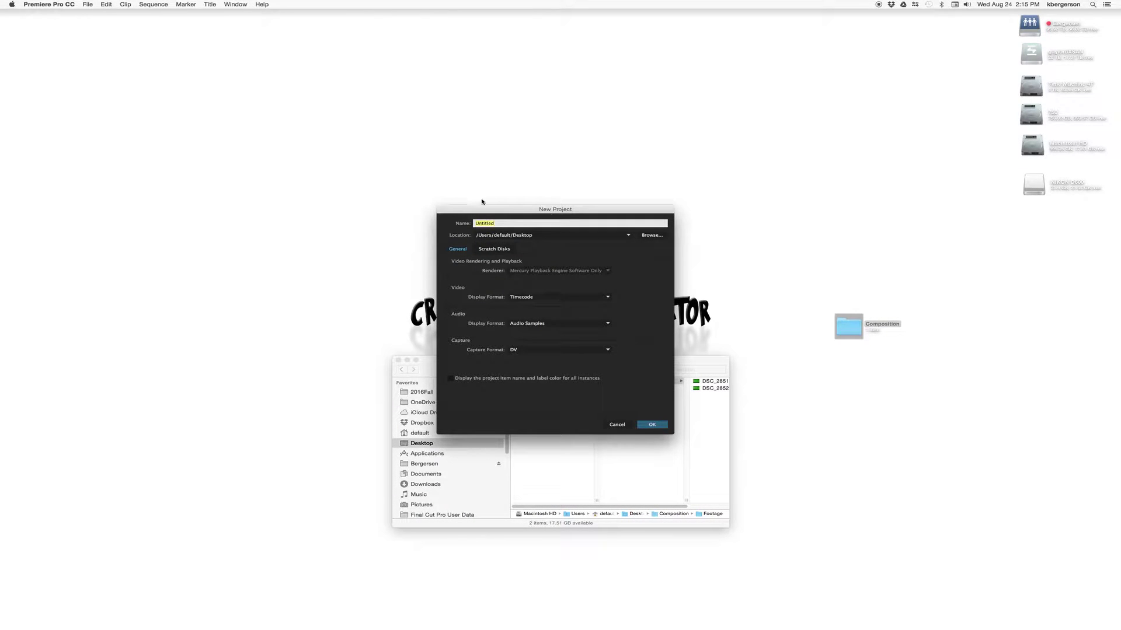
{"action": "left_click", "coordinate": [648, 235]}
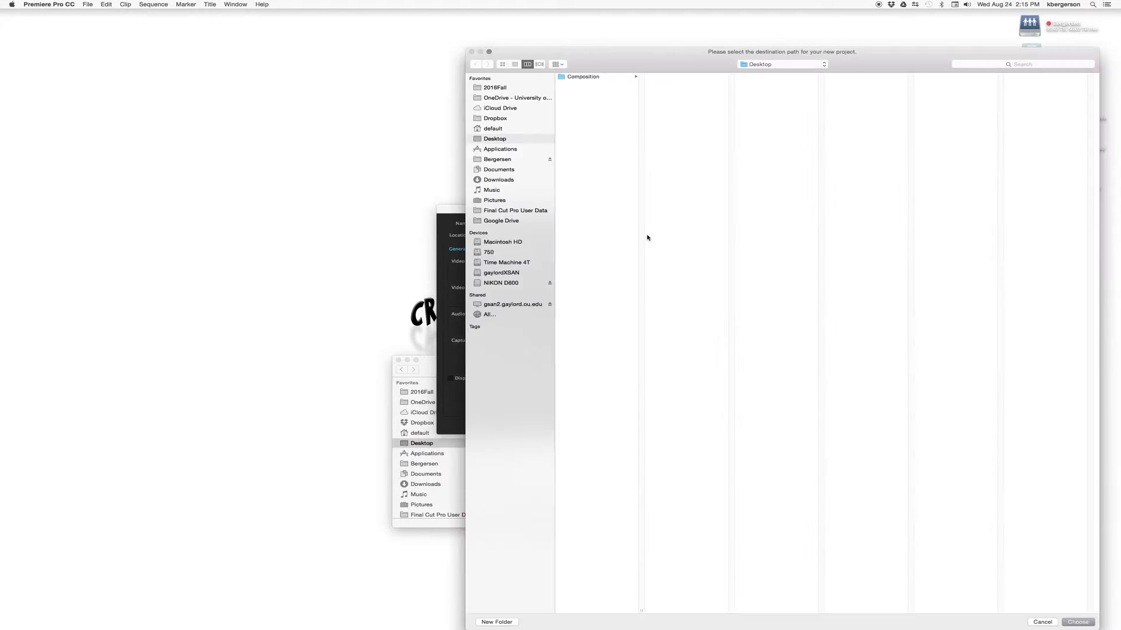
{"action": "left_click", "coordinate": [583, 77]}
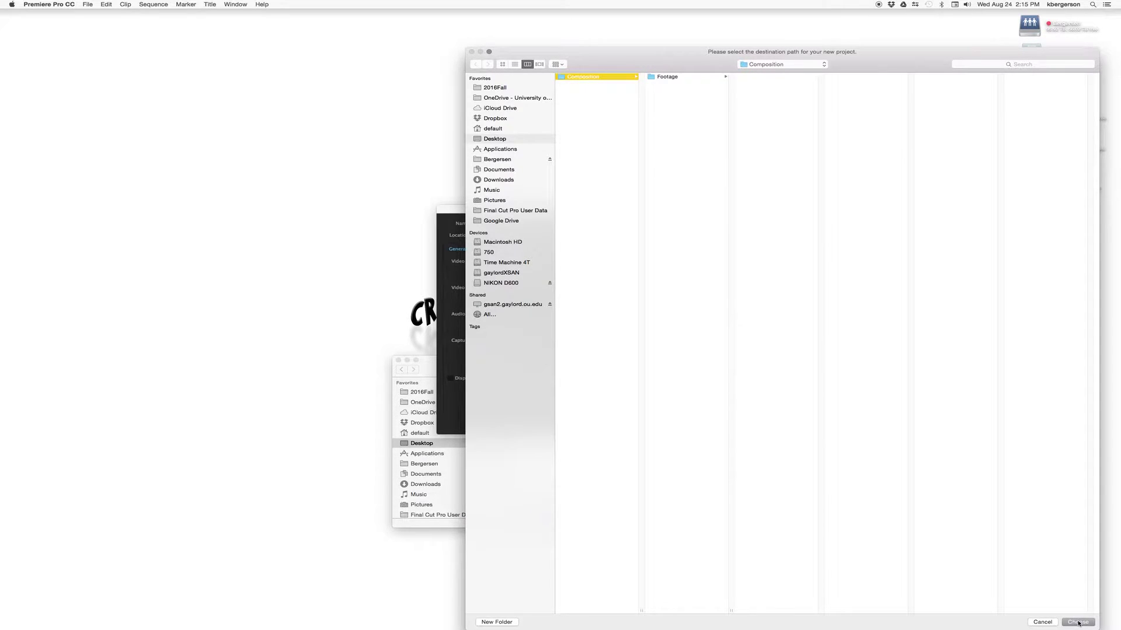
{"action": "left_click", "coordinate": [1078, 622]}
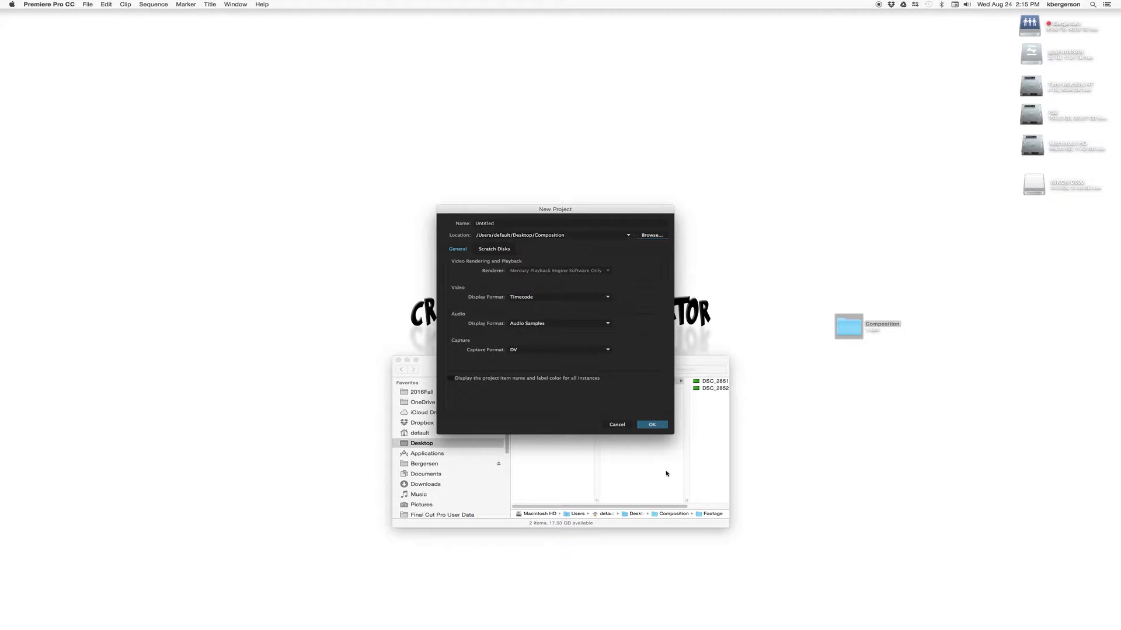
{"action": "left_click", "coordinate": [649, 425]}
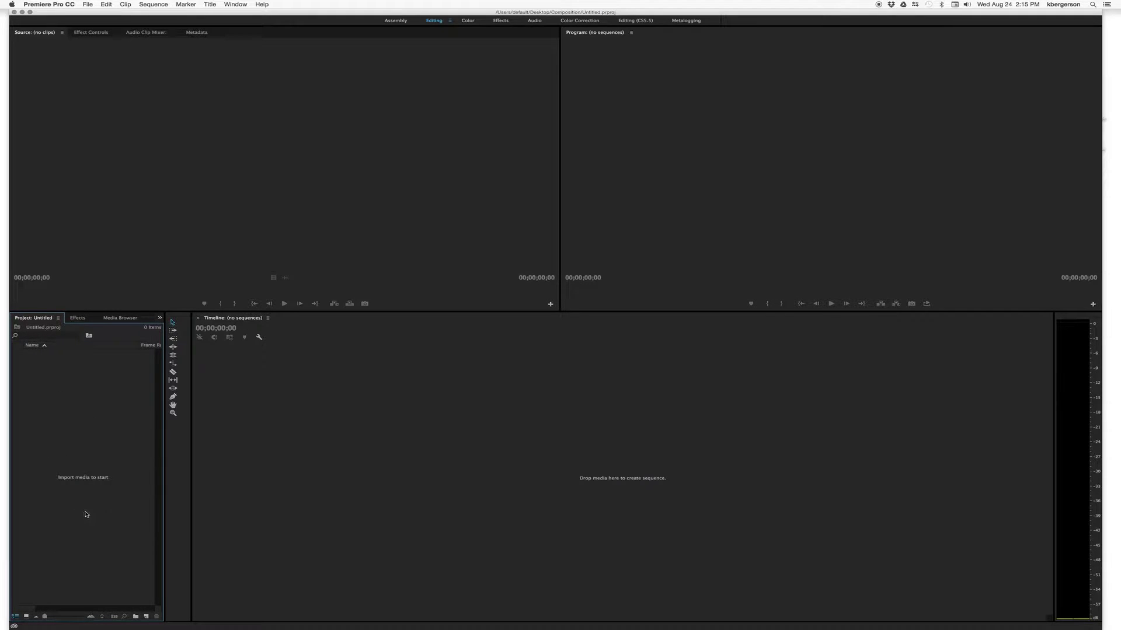
Import the Footage folder from Composition and expand the Footage bin to show both MOV clips.
{"action": "double_click", "coordinate": [69, 402]}
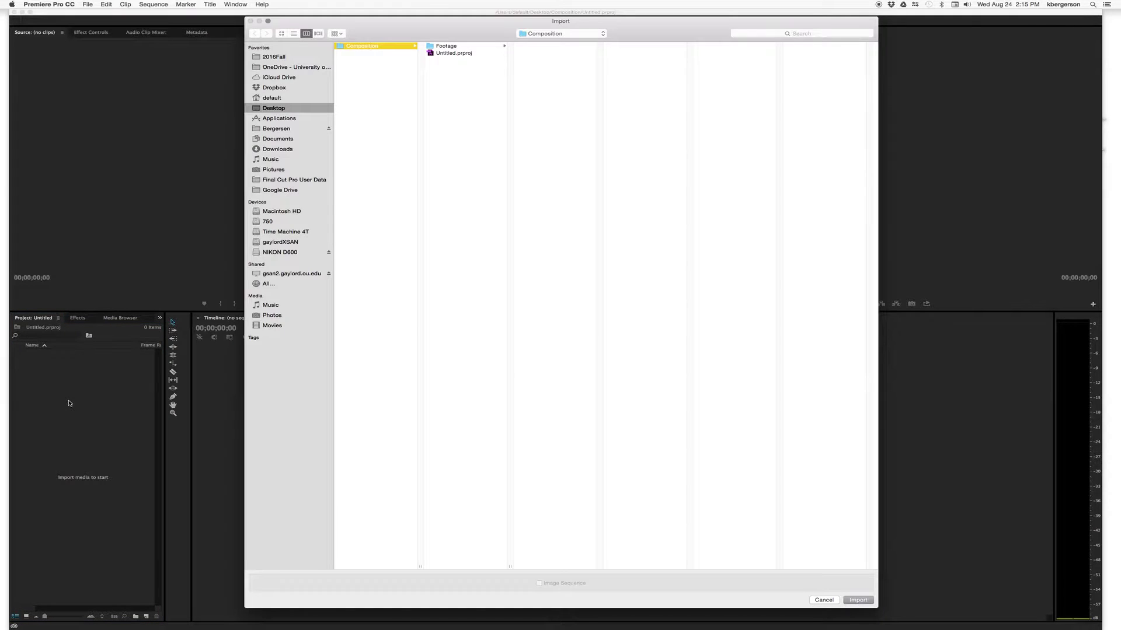
{"action": "left_click", "coordinate": [428, 46]}
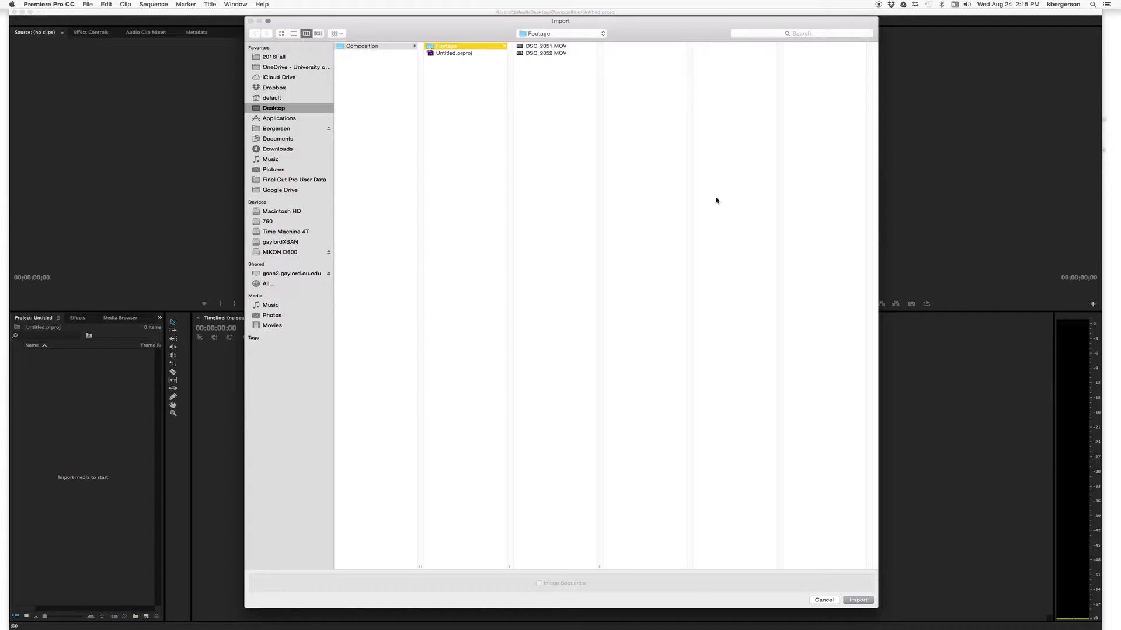
{"action": "left_click", "coordinate": [855, 600]}
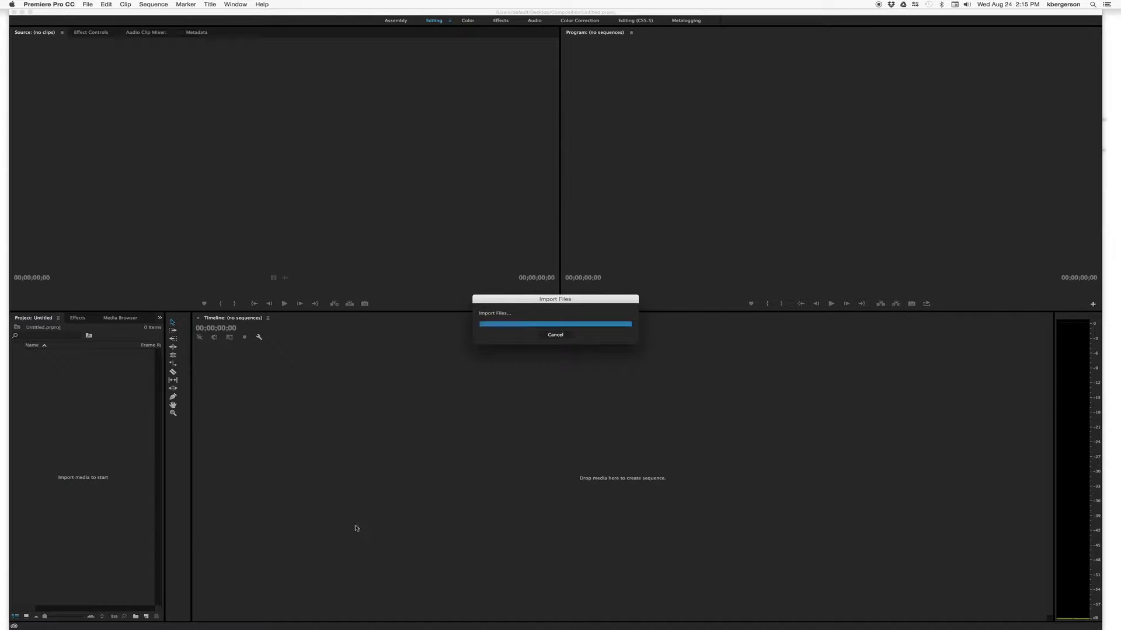
{"action": "left_click", "coordinate": [29, 353]}
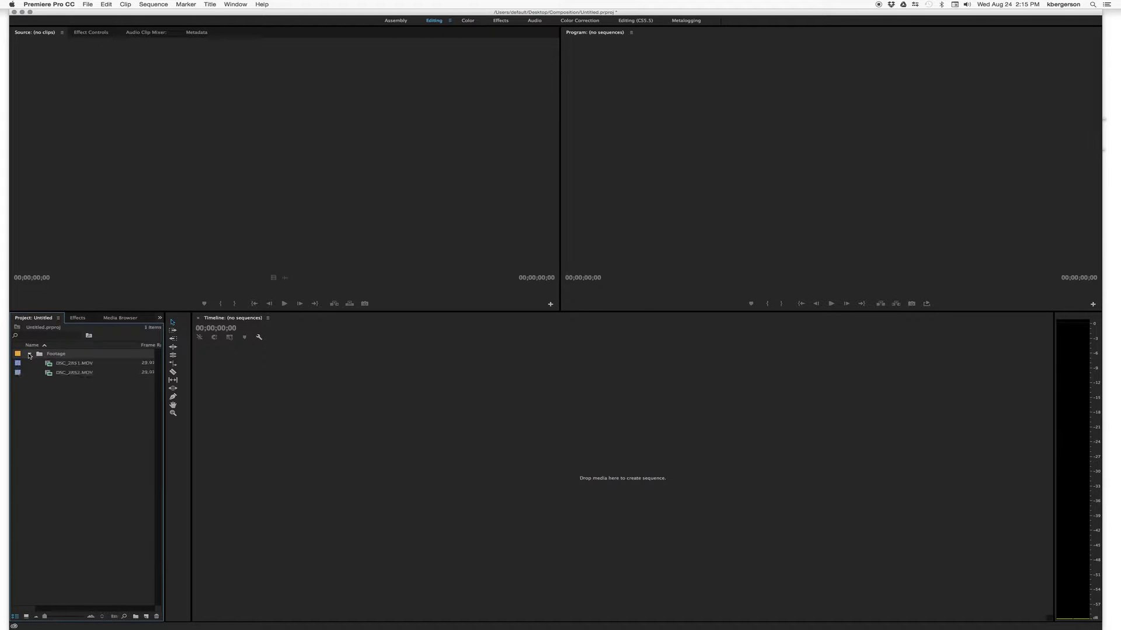
Remove the Footage bin and bring the Footage folder back in from a Finder window.
{"action": "left_click", "coordinate": [29, 354]}
{"action": "key", "text": "BackSpace"}
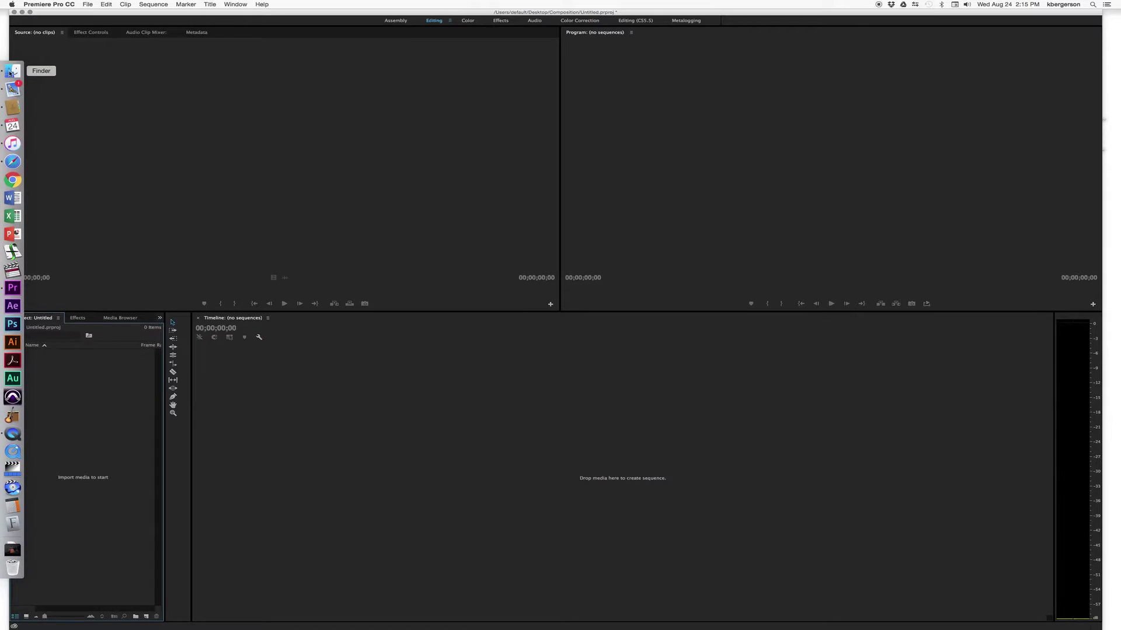
{"action": "left_click", "coordinate": [12, 69]}
{"action": "left_click_drag", "start_coordinate": [633, 376], "coordinate": [44, 403]}
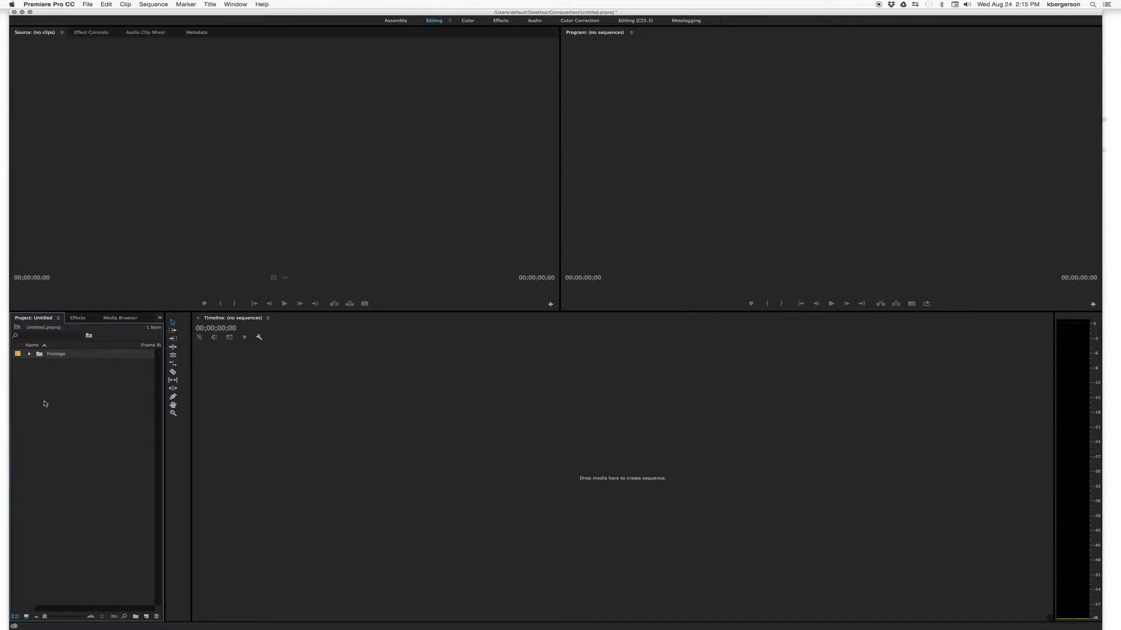
Expand the Footage bin showing DSC_2851.MOV and DSC_2852.MOV, then save the project.
{"action": "left_click", "coordinate": [30, 354]}
{"action": "left_click", "coordinate": [63, 401]}
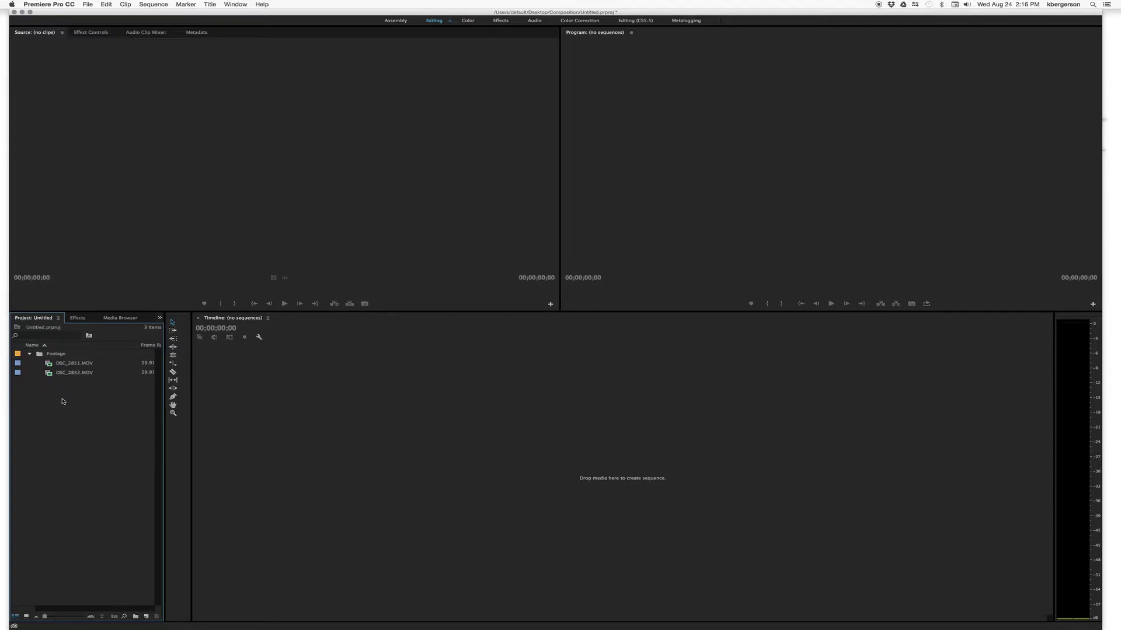
{"action": "left_click", "coordinate": [87, 4]}
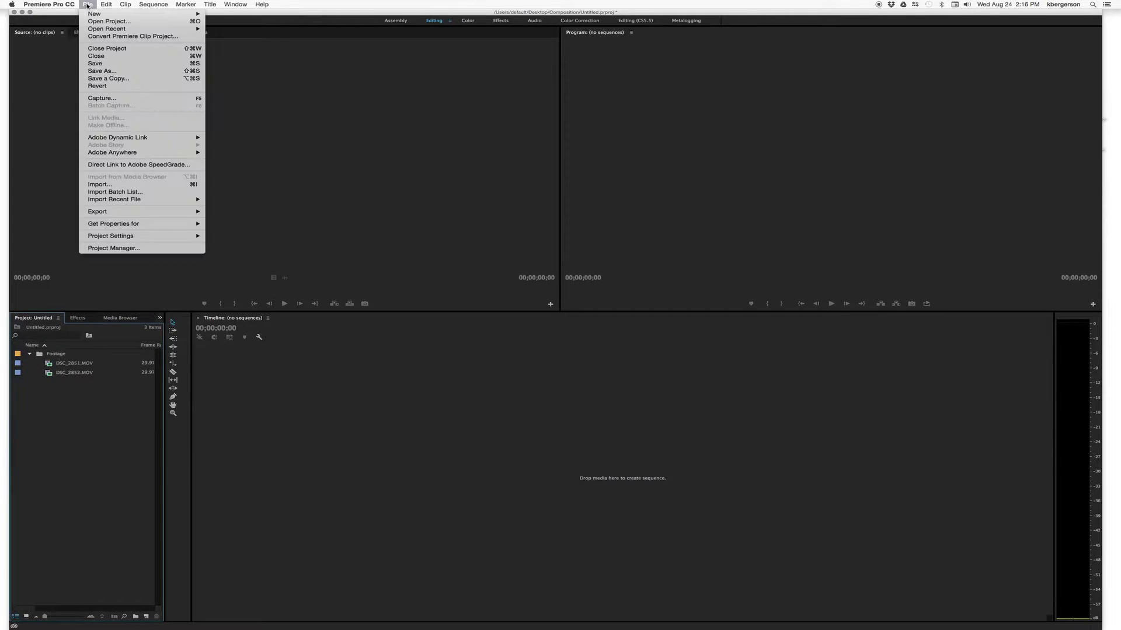
{"action": "left_click", "coordinate": [100, 65]}
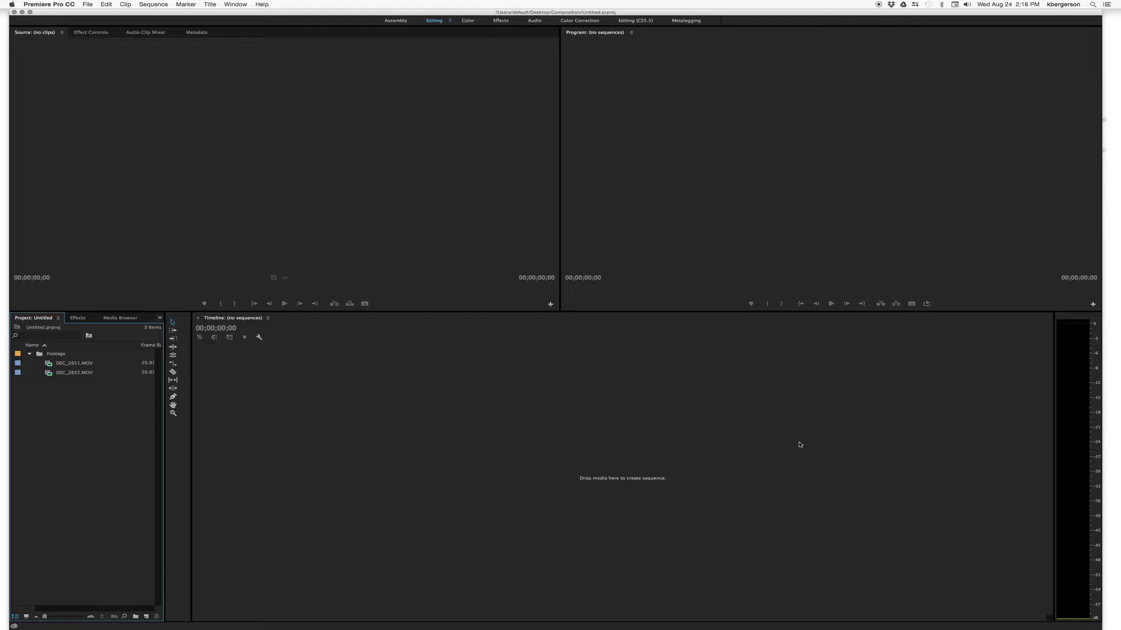
Create a sequence from DSC_2851.MOV and fit it to the timeline view.
{"action": "left_click_drag", "start_coordinate": [56, 367], "coordinate": [256, 413]}
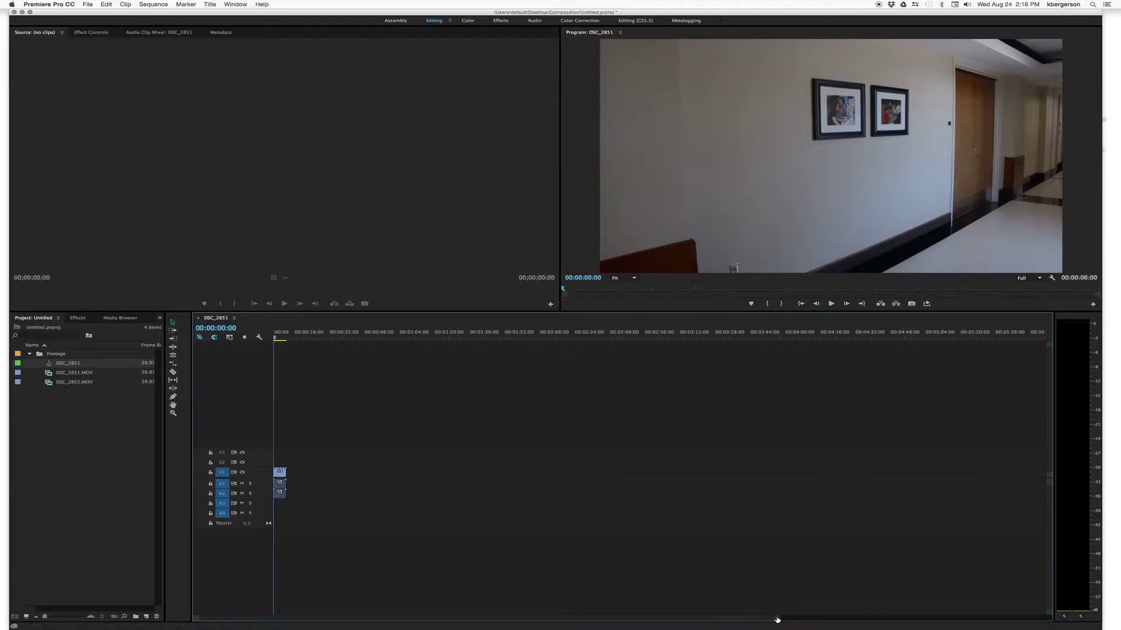
{"action": "left_click_drag", "start_coordinate": [776, 618], "coordinate": [638, 616]}
{"action": "key", "text": "backslash"}
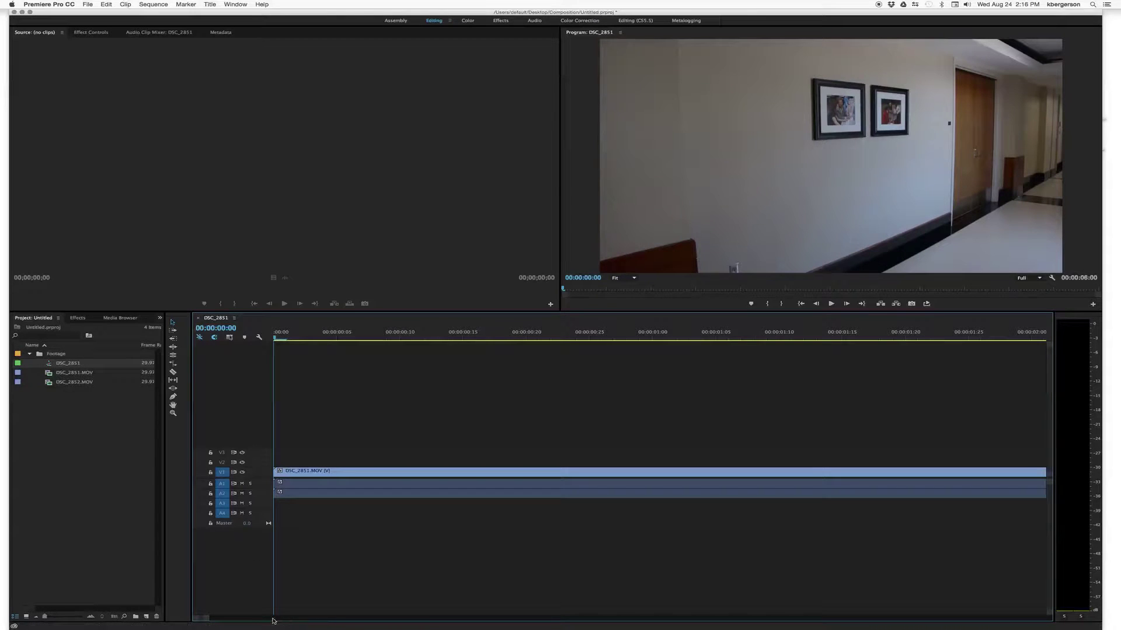
{"action": "left_click_drag", "start_coordinate": [207, 620], "coordinate": [243, 620]}
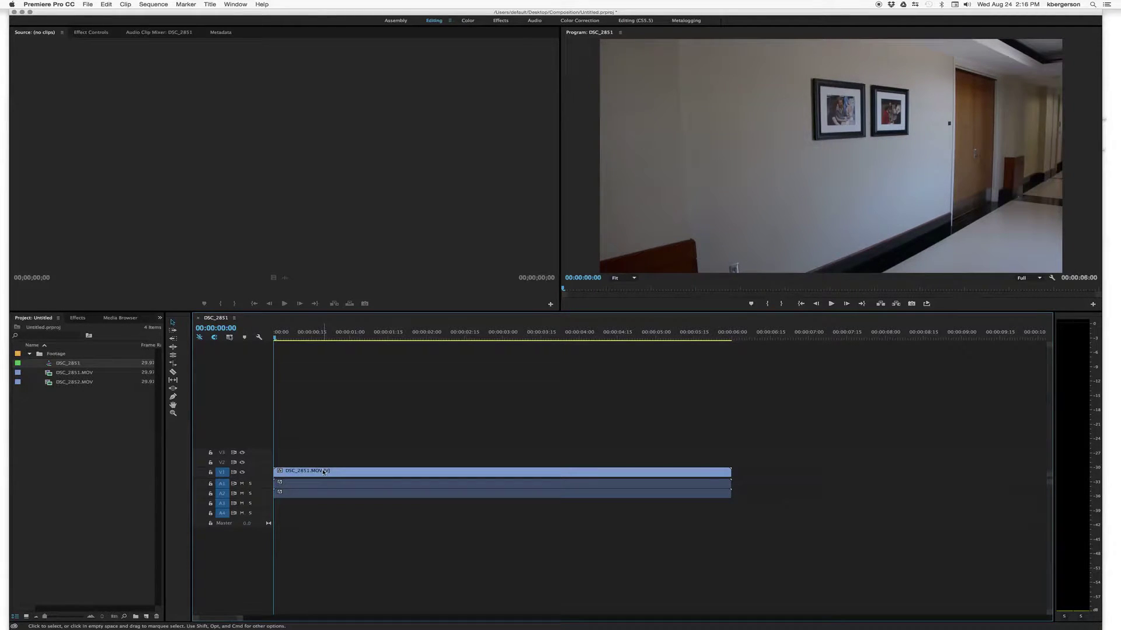
Delete DSC_2851's audio from the A1/A2 tracks, leaving only the V1 video.
{"action": "left_click_drag", "start_coordinate": [263, 489], "coordinate": [264, 509]}
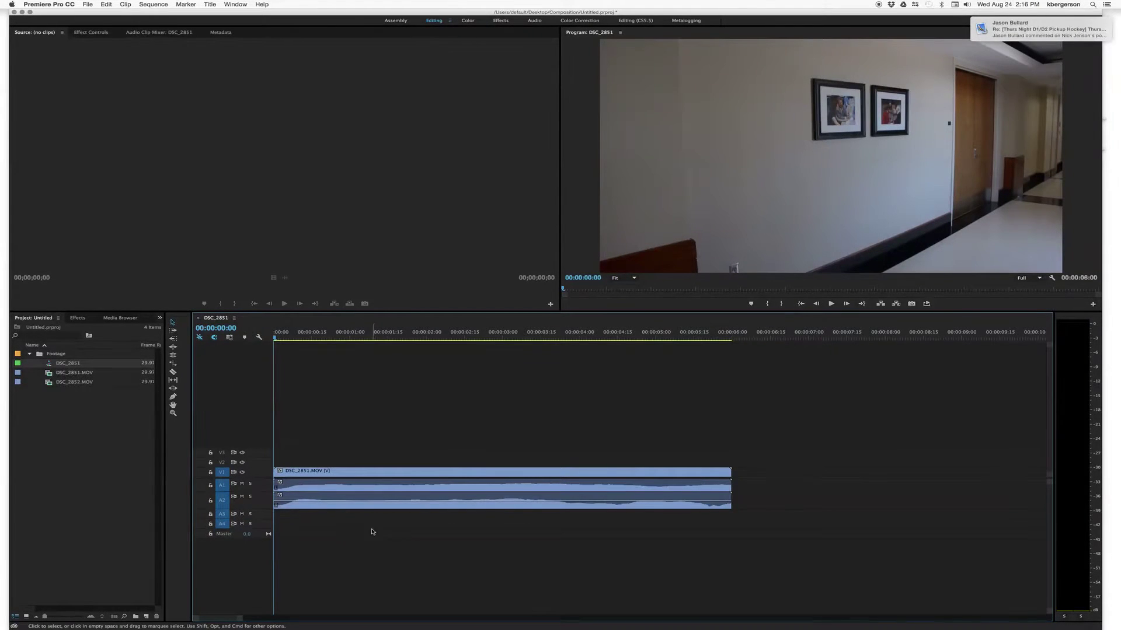
{"action": "left_click", "coordinate": [372, 505]}
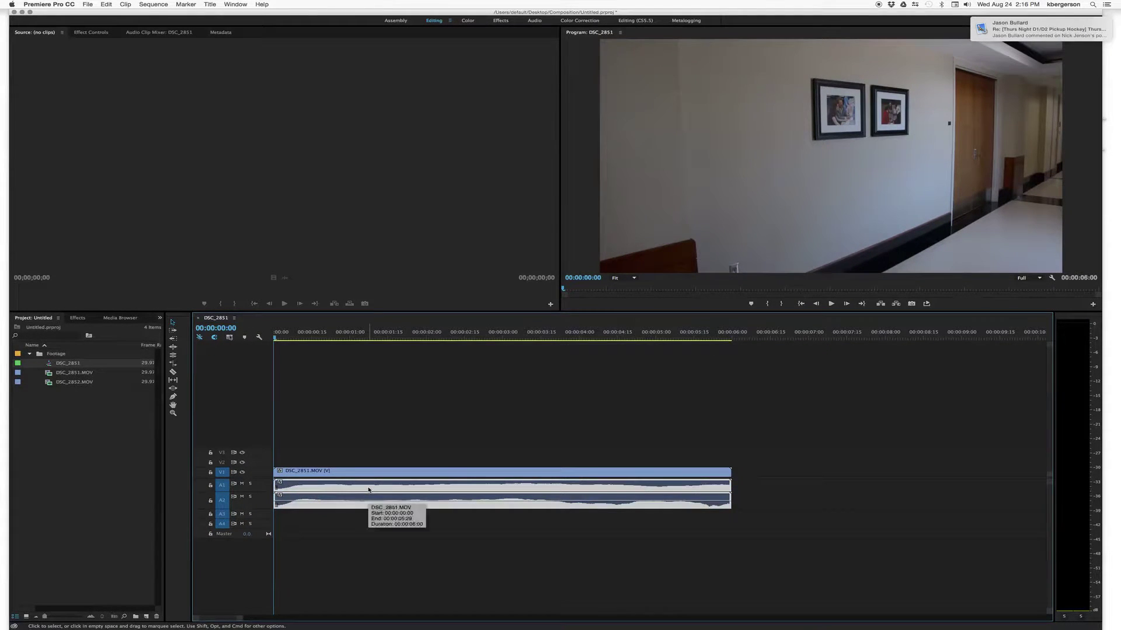
{"action": "key", "text": "Delete"}
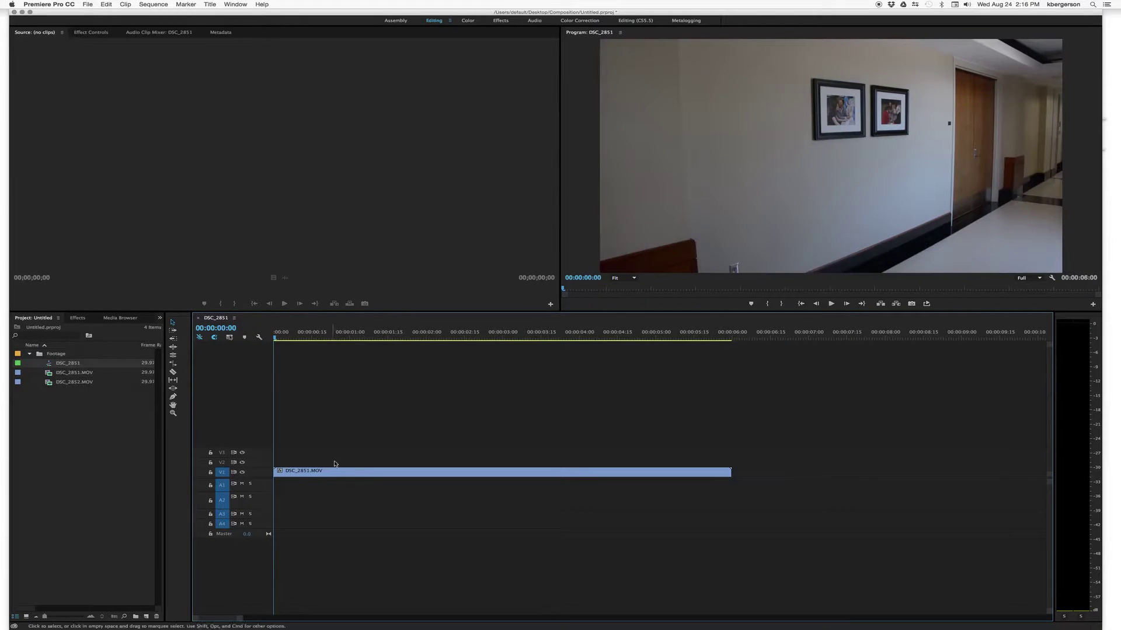
Rename the DSC_2851 sequence to YourName_Composition and drag it out of the Footage bin.
{"action": "left_click", "coordinate": [65, 366]}
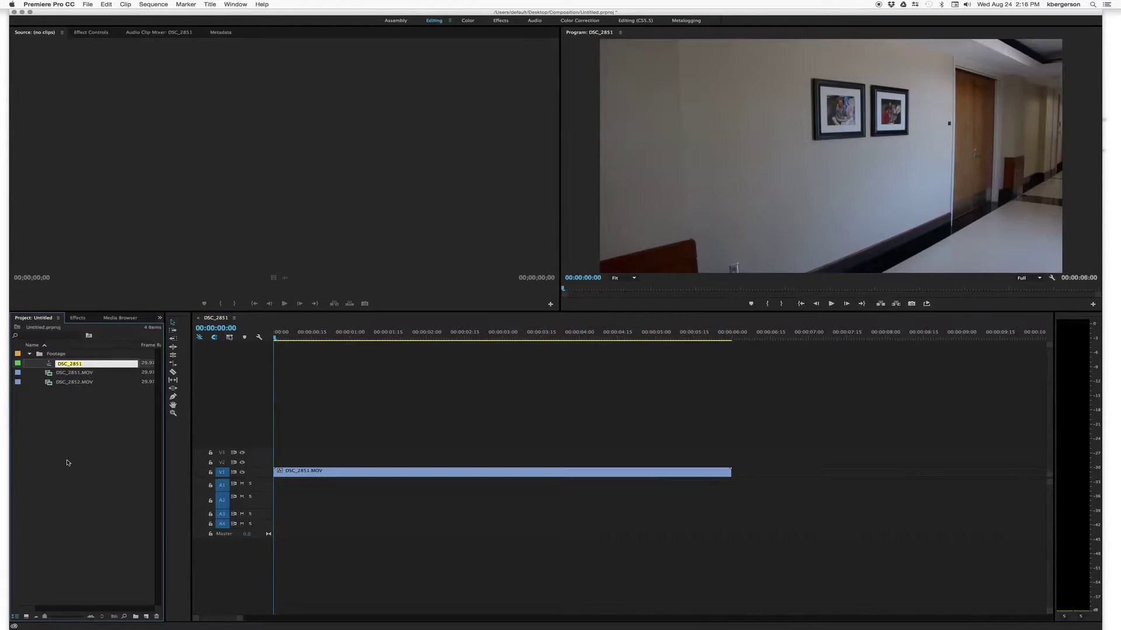
{"action": "type", "text": "YourName_Composition"}
{"action": "key", "text": "Return"}
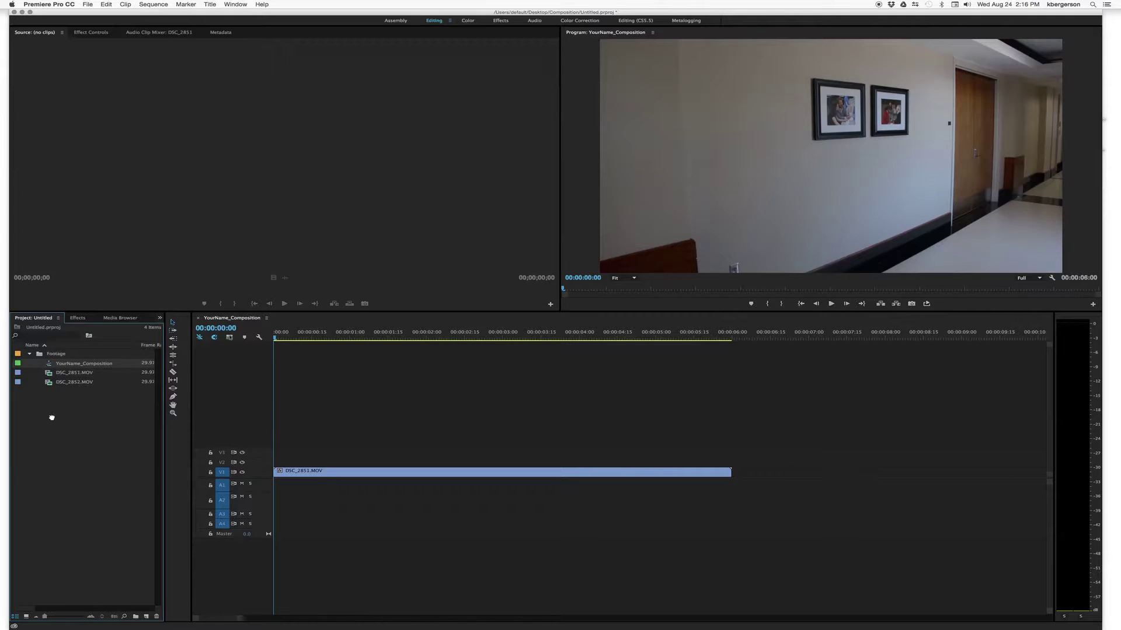
{"action": "left_click_drag", "start_coordinate": [51, 418], "coordinate": [52, 420]}
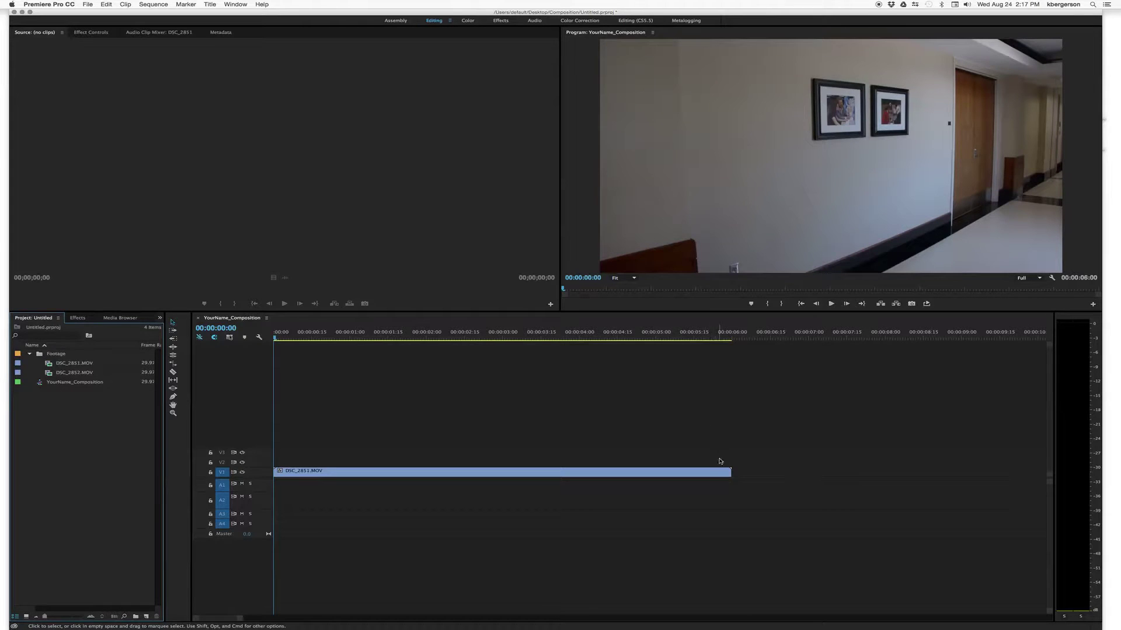
Trim the first clip's end, add DSC_2852.MOV after it on V1, and delete its audio.
{"action": "left_click_drag", "start_coordinate": [729, 471], "coordinate": [583, 460]}
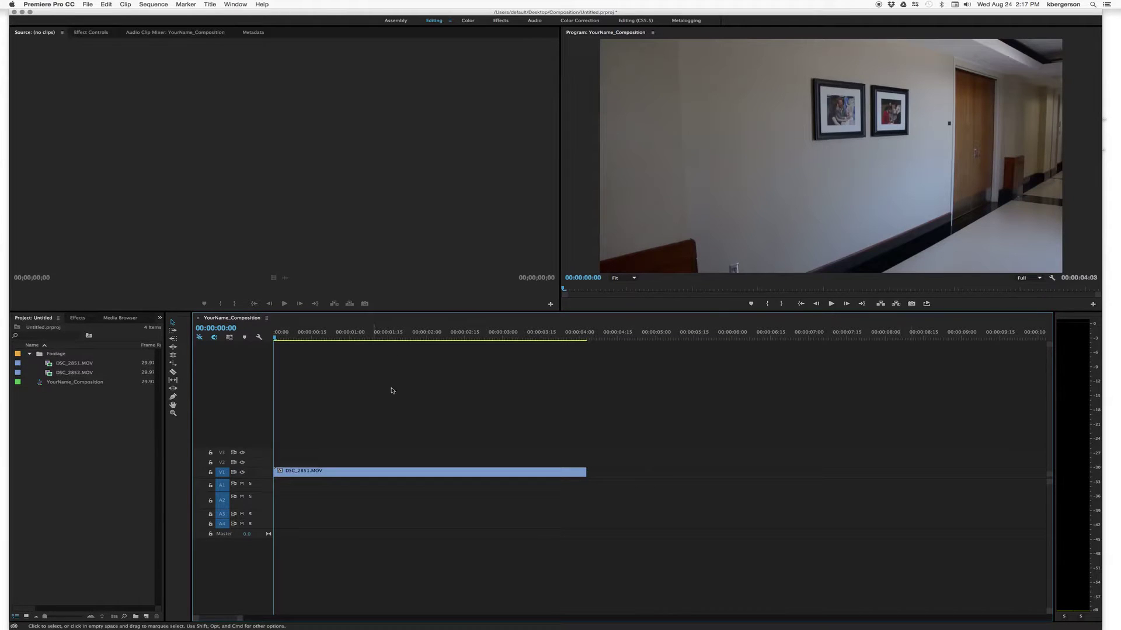
{"action": "left_click_drag", "start_coordinate": [61, 374], "coordinate": [604, 478]}
{"action": "left_click_drag", "start_coordinate": [624, 520], "coordinate": [608, 489]}
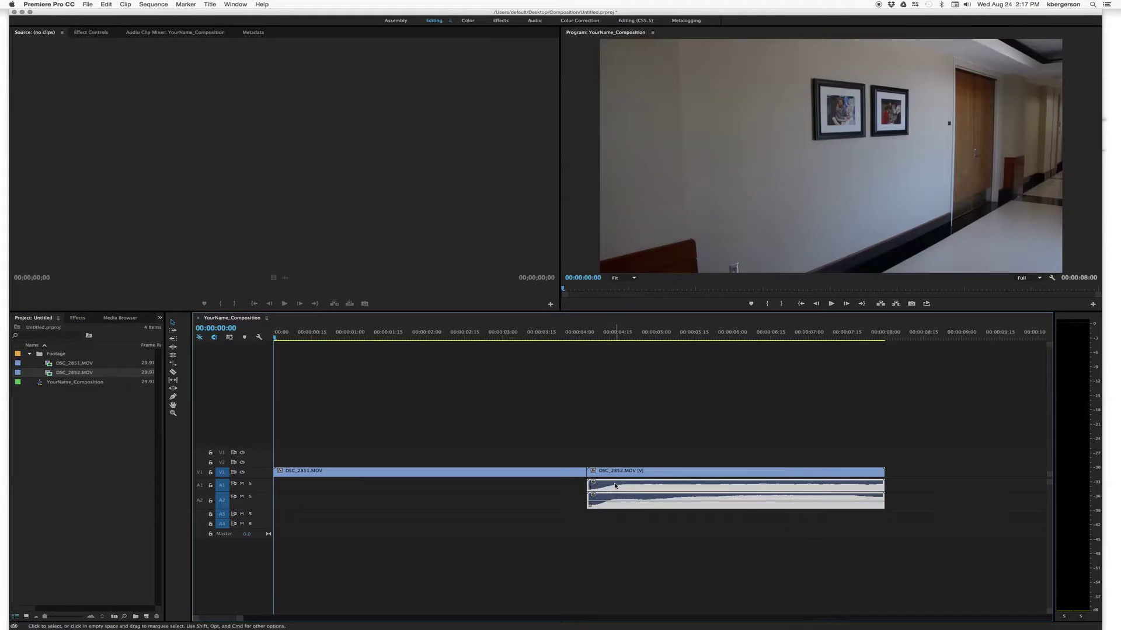
{"action": "key", "text": "Delete"}
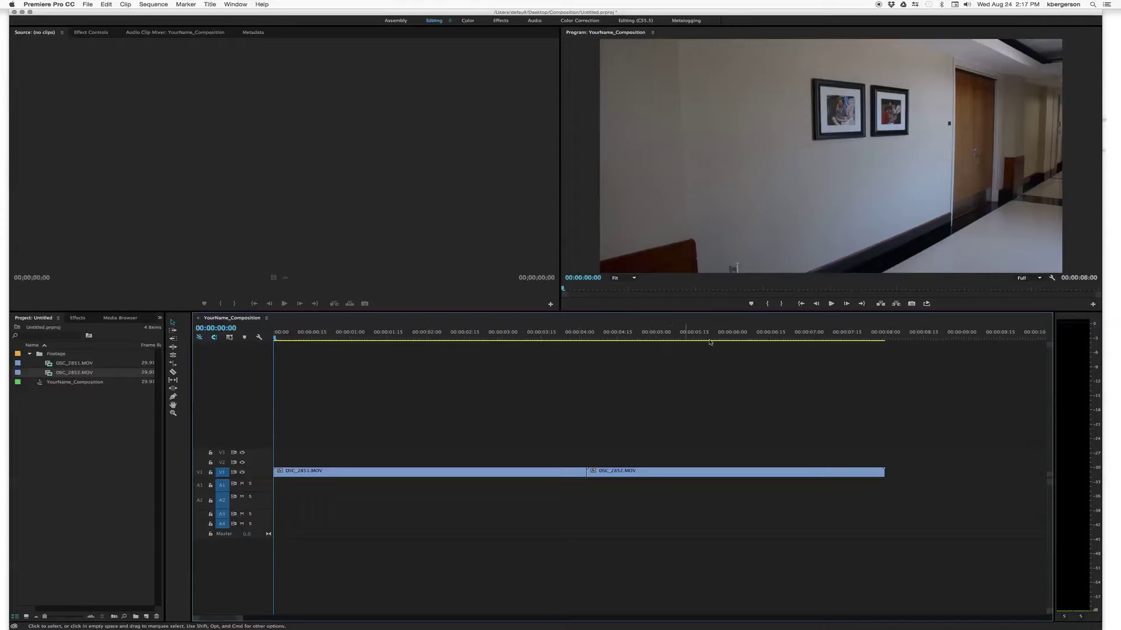
{"action": "left_click_drag", "start_coordinate": [488, 333], "coordinate": [264, 354]}
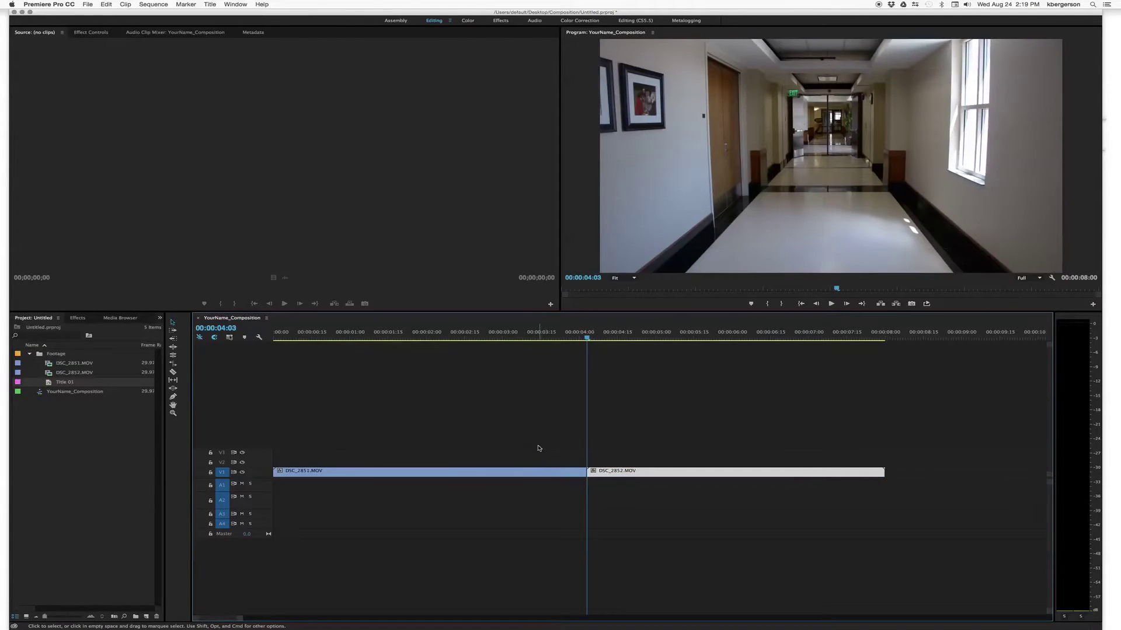
Create a new Default Still title, Title 02, at 1920×1080 and 29.97fps.
{"action": "left_click", "coordinate": [209, 4]}
{"action": "mouse_move", "coordinate": [245, 25]}
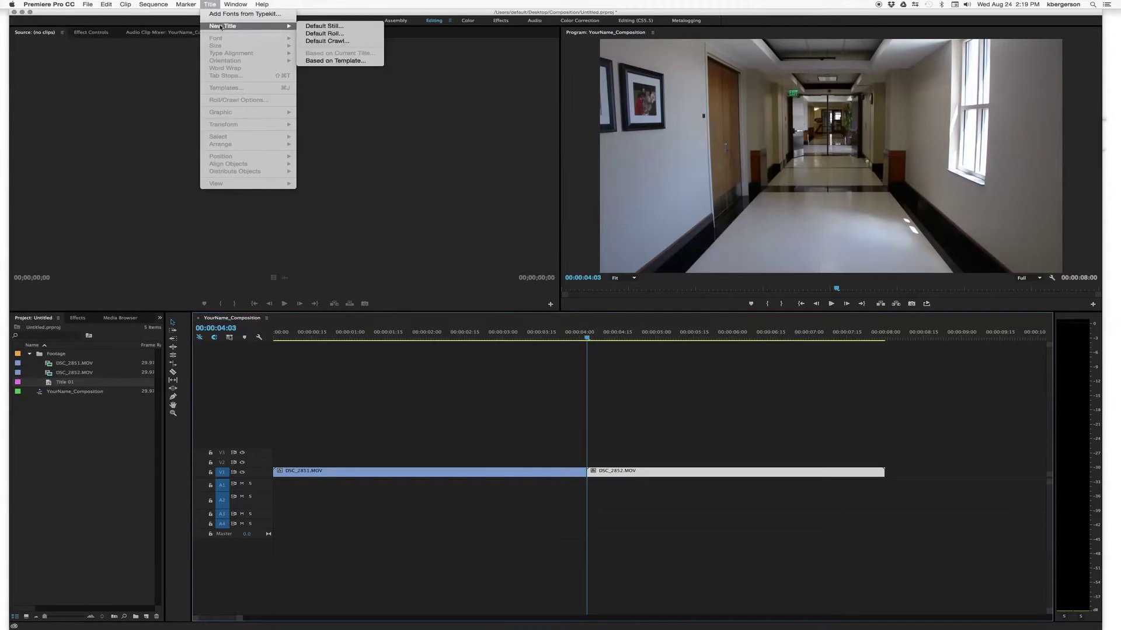
{"action": "left_click", "coordinate": [363, 26]}
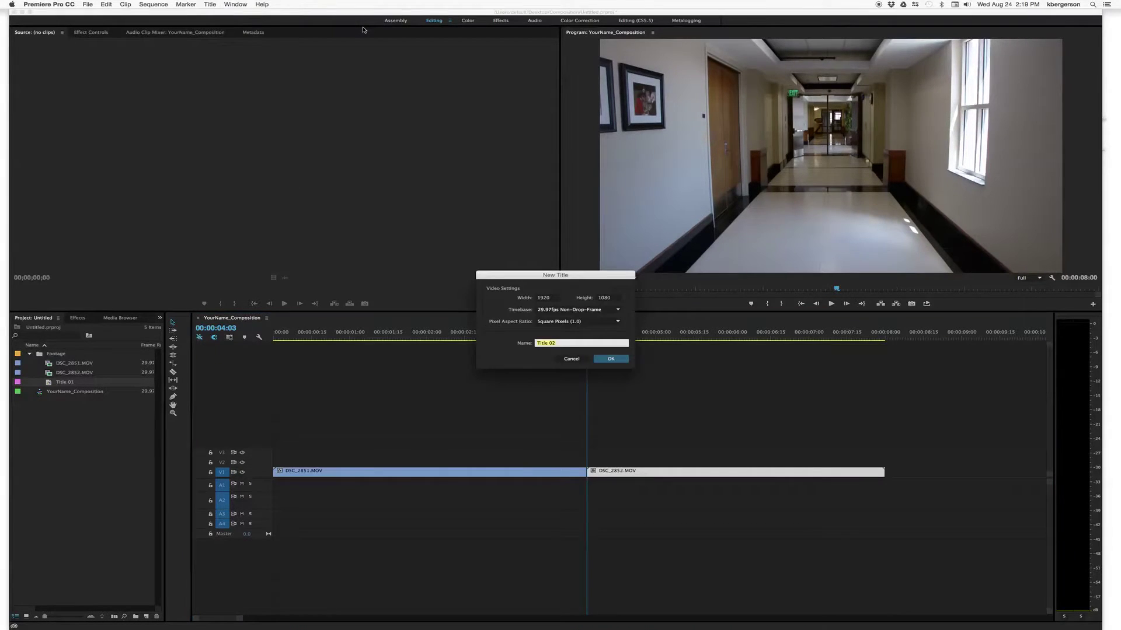
{"action": "left_click", "coordinate": [610, 359]}
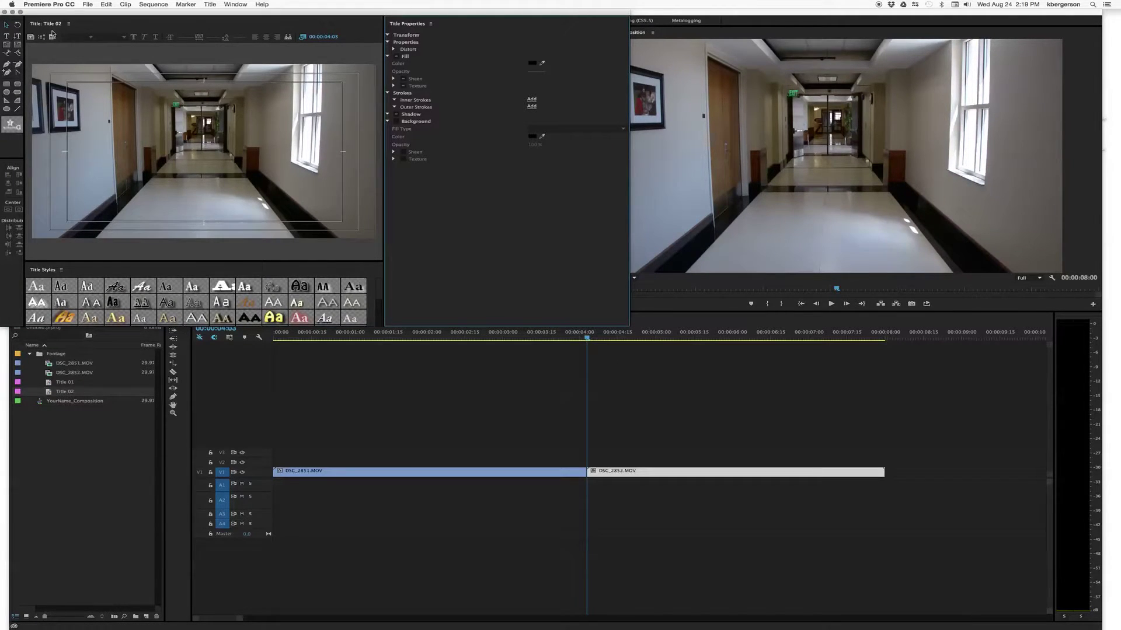
Add the title text 'aaaPerspective' near the bottom of Title 02 and centre it horizontally.
{"action": "left_click", "coordinate": [6, 36]}
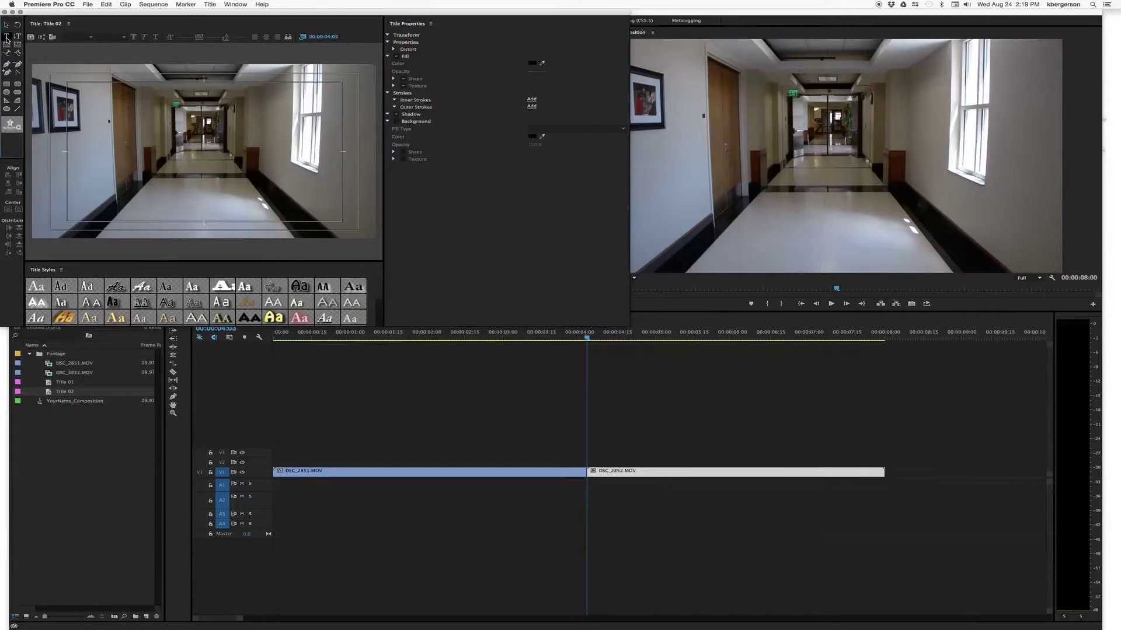
{"action": "left_click", "coordinate": [203, 207]}
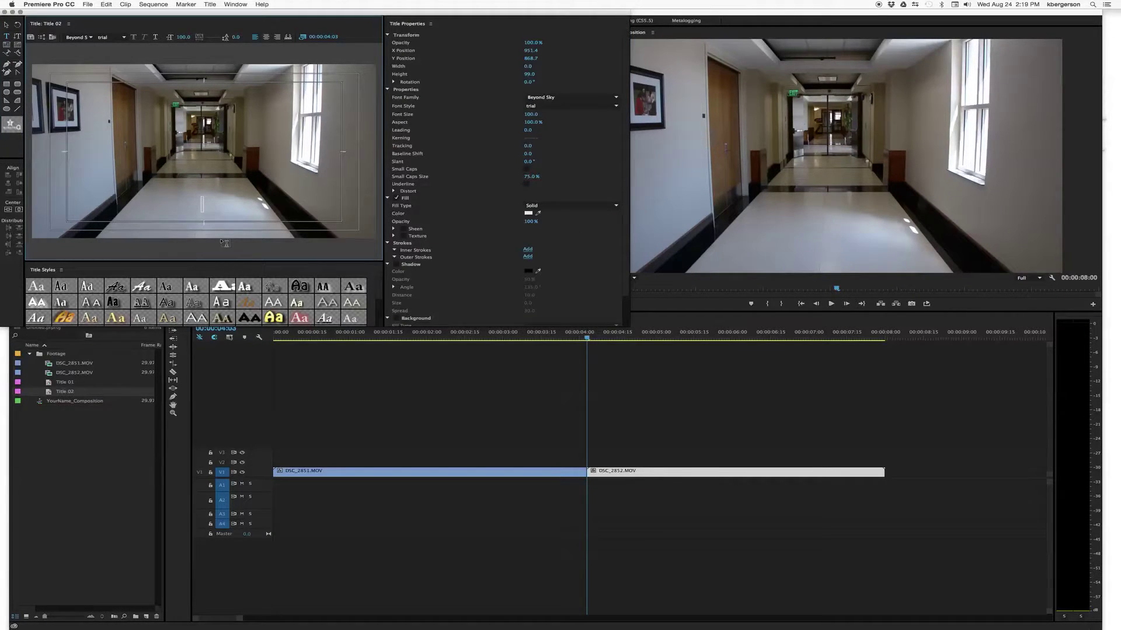
{"action": "type", "text": "aaa"}
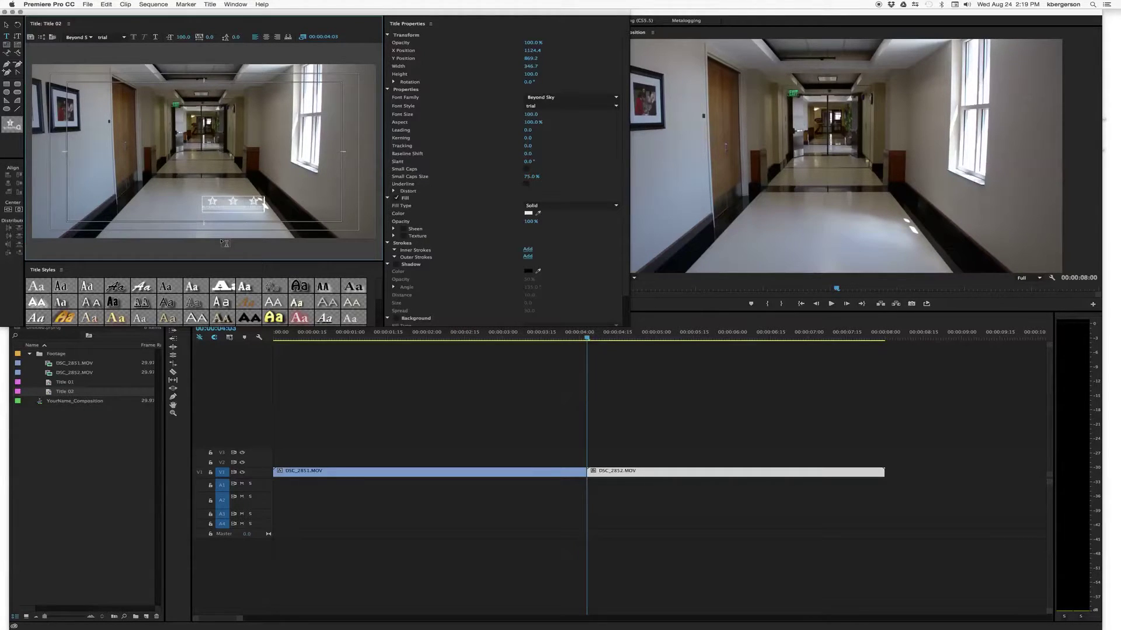
{"action": "type", "text": "Perspect"}
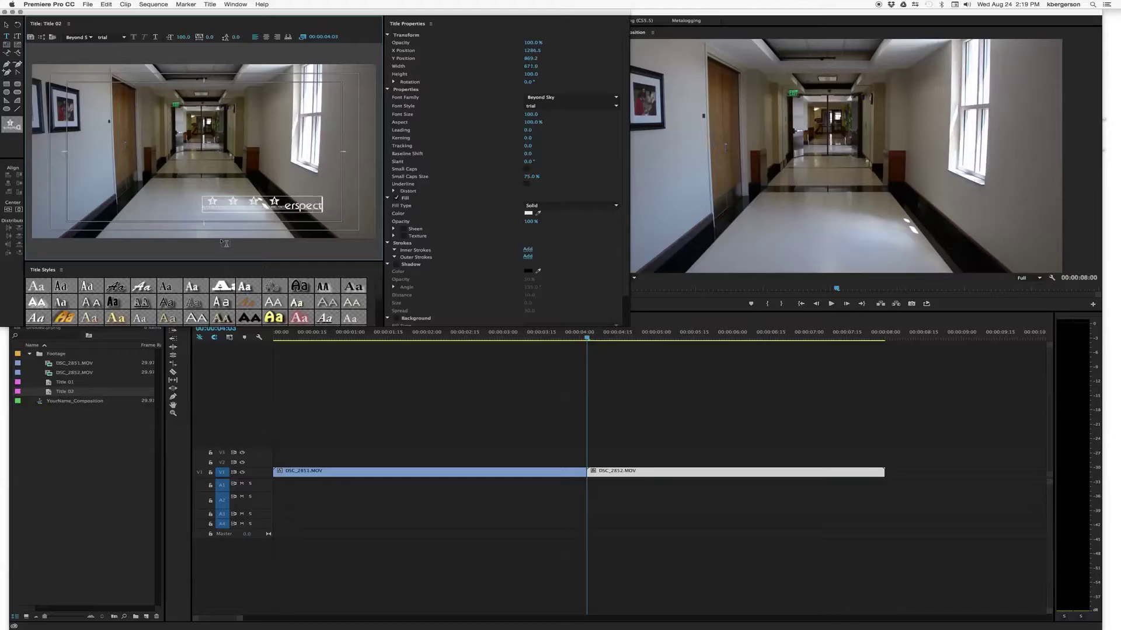
{"action": "type", "text": "ive"}
{"action": "left_click", "coordinate": [6, 24]}
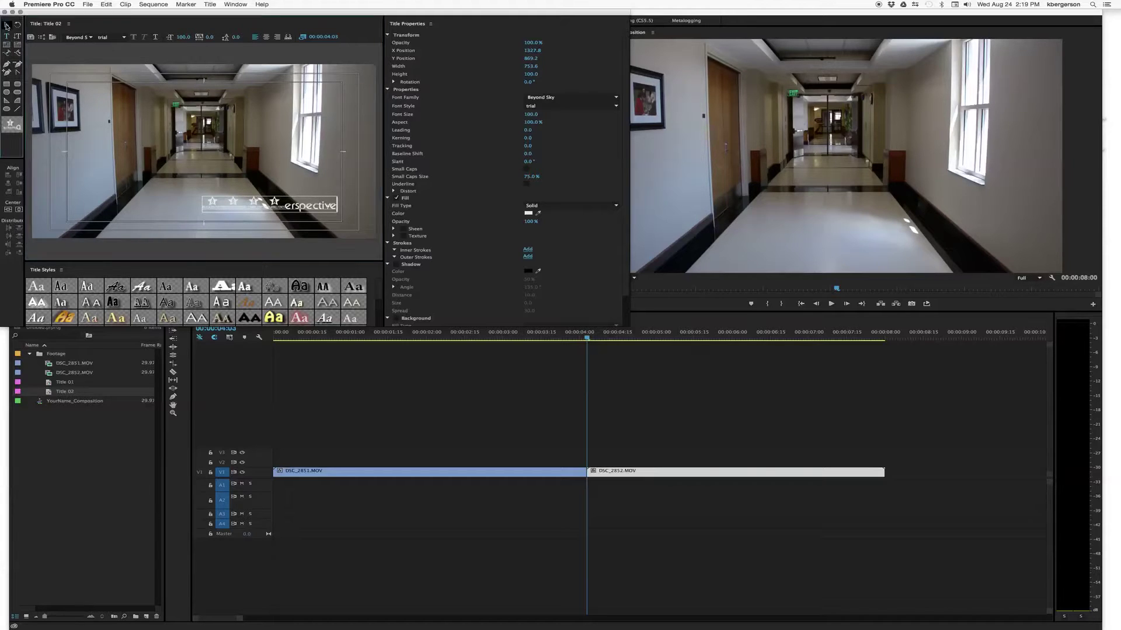
{"action": "left_click", "coordinate": [19, 210]}
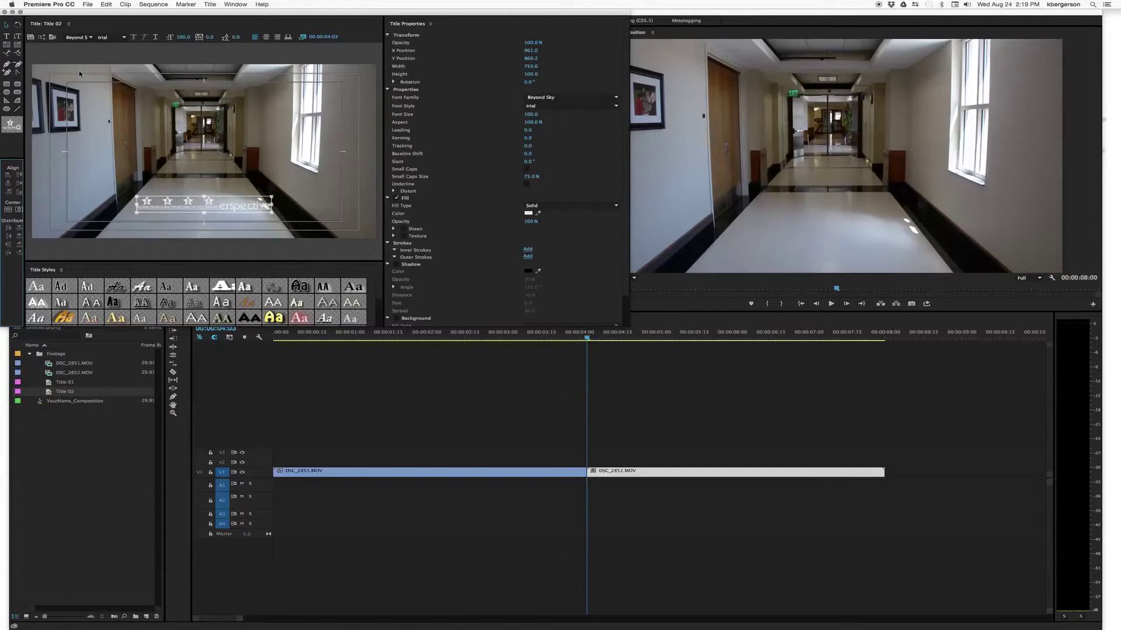
Set the 10.Perspective title text to Helvetica Bold.
{"action": "left_click", "coordinate": [78, 37]}
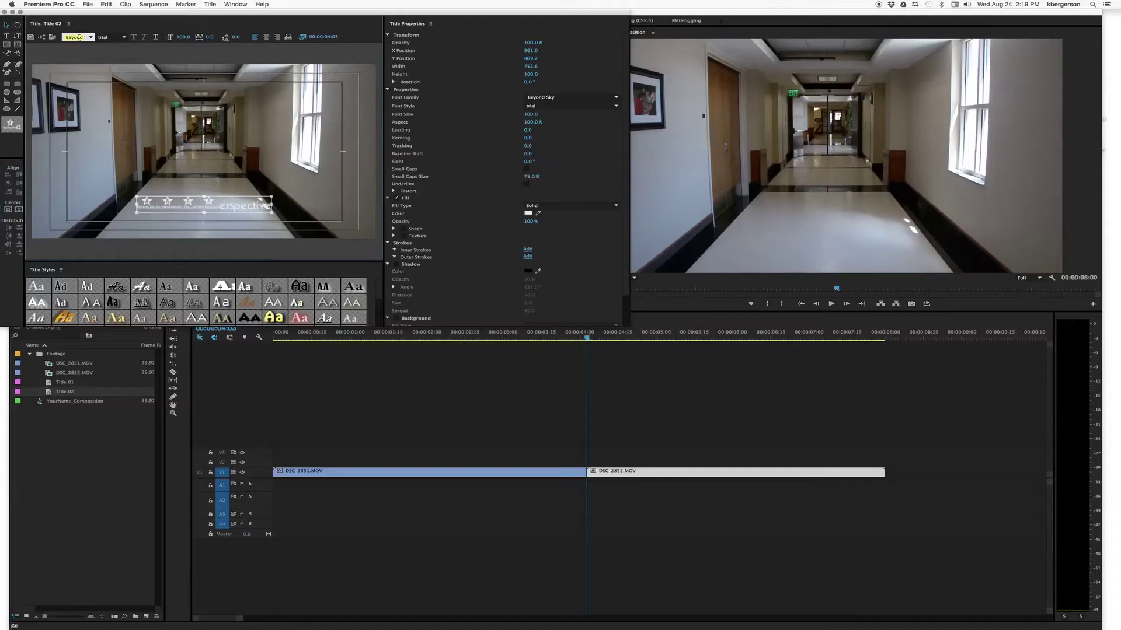
{"action": "type", "text": "Helvetica"}
{"action": "key", "text": "Return"}
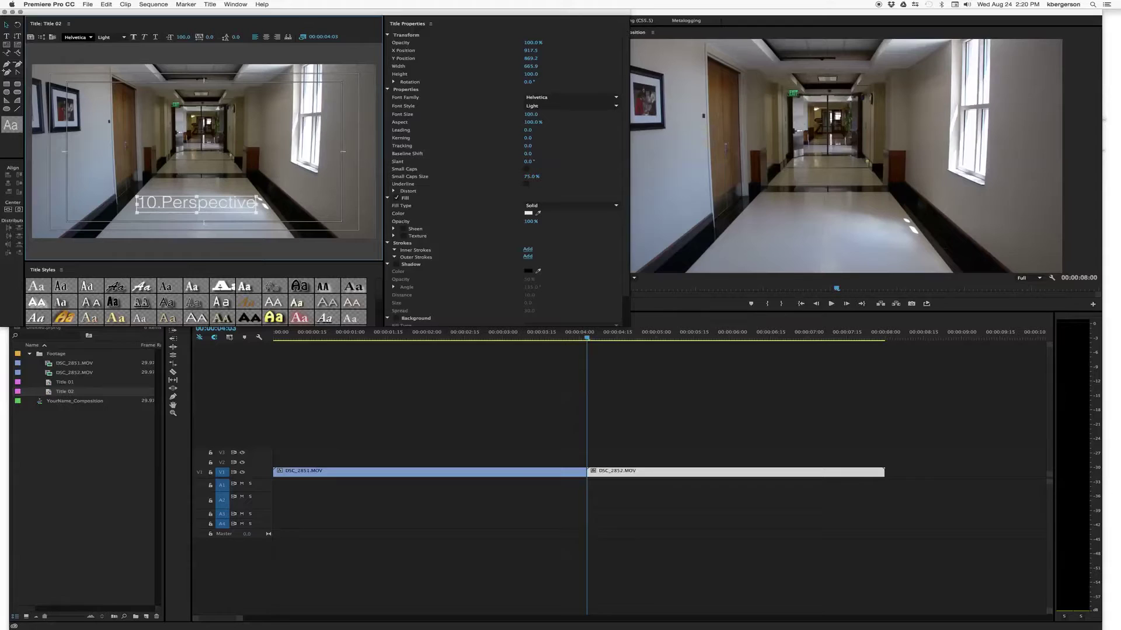
{"action": "left_click", "coordinate": [116, 37]}
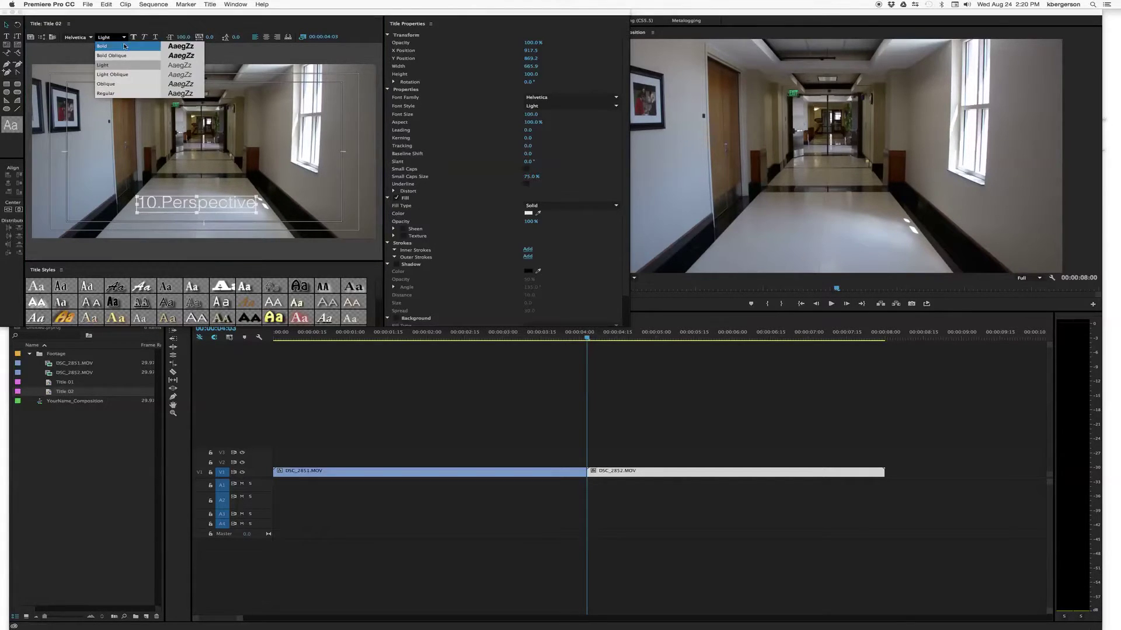
{"action": "left_click", "coordinate": [124, 46]}
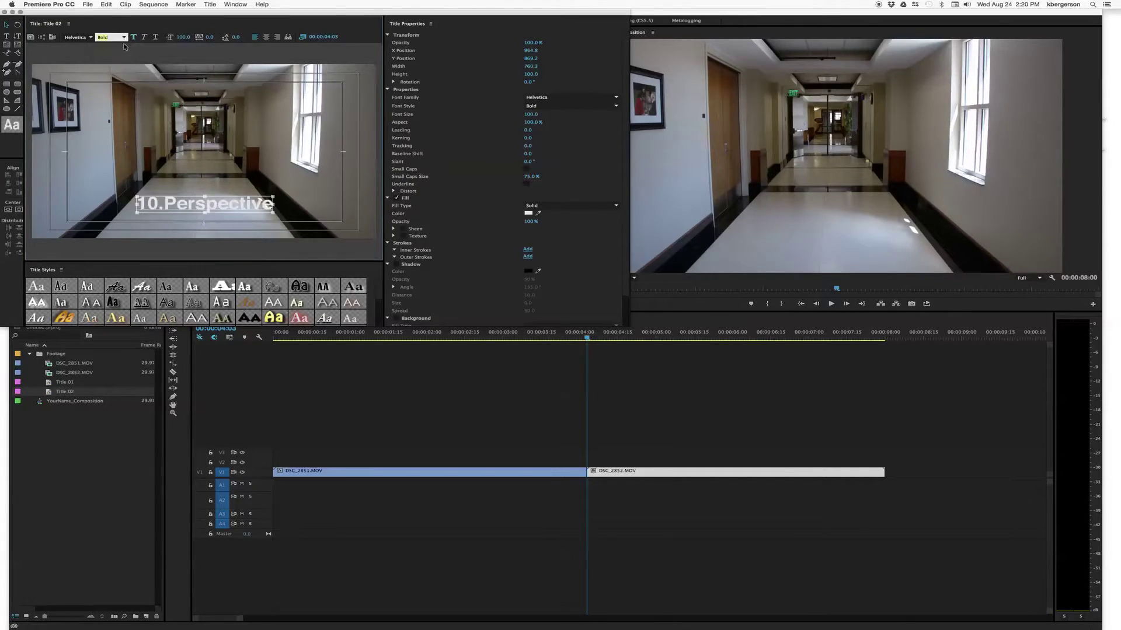
Center the title text horizontally in the frame.
{"action": "left_click", "coordinate": [93, 465]}
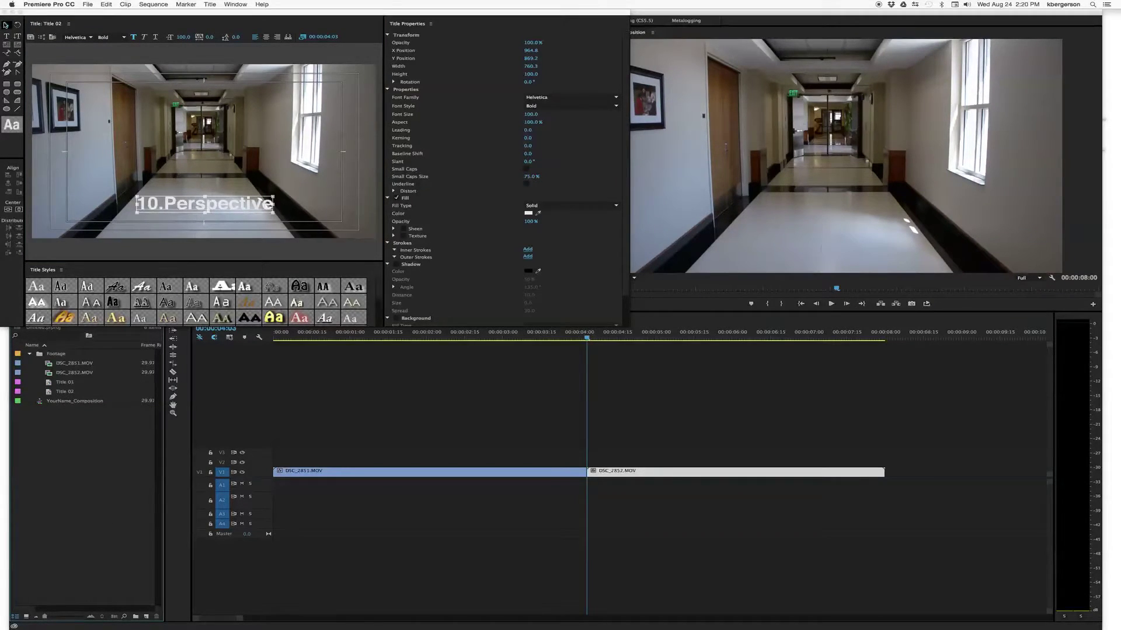
{"action": "left_click", "coordinate": [228, 200]}
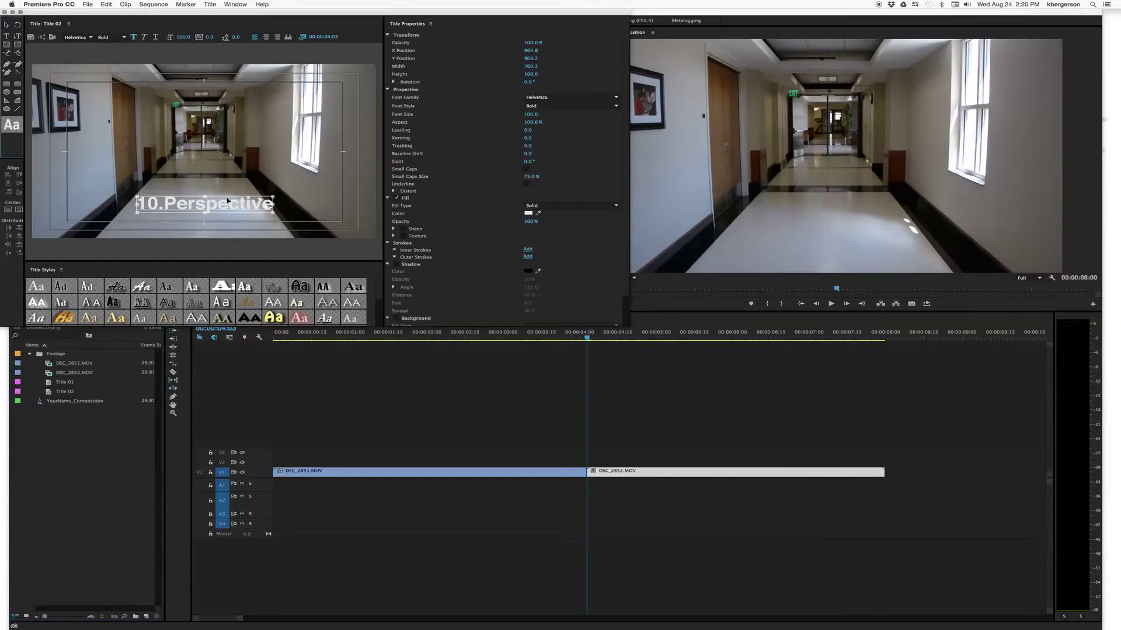
{"action": "left_click", "coordinate": [18, 211]}
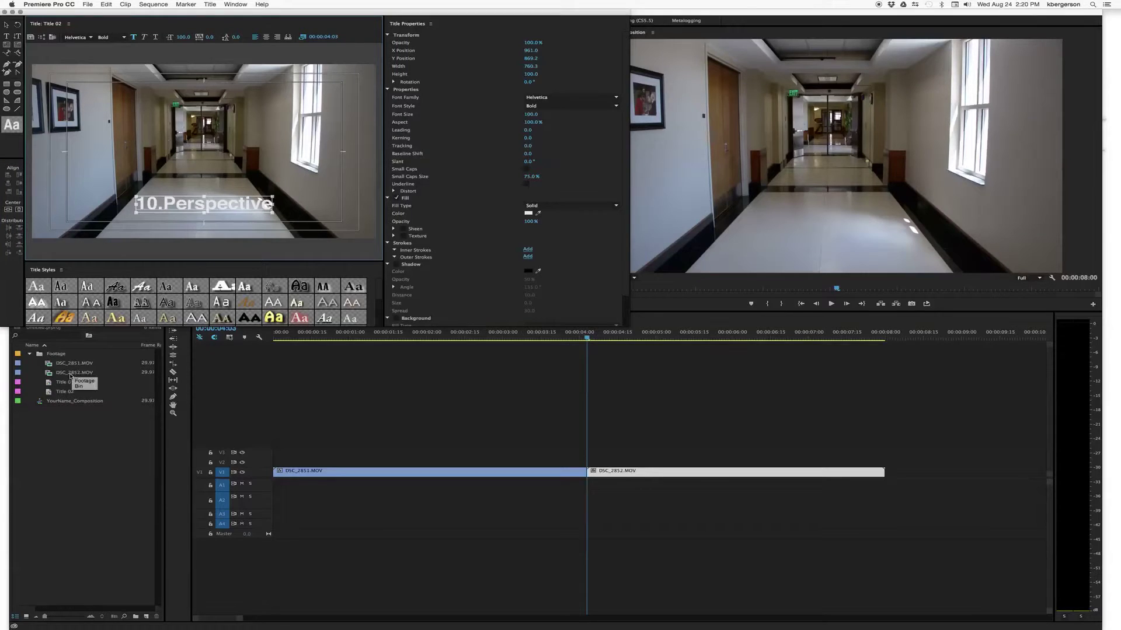
Place Title 02 on V2 over DSC_2852.MOV, trim it to end with the clip, and lower the text.
{"action": "left_click_drag", "start_coordinate": [49, 393], "coordinate": [591, 469]}
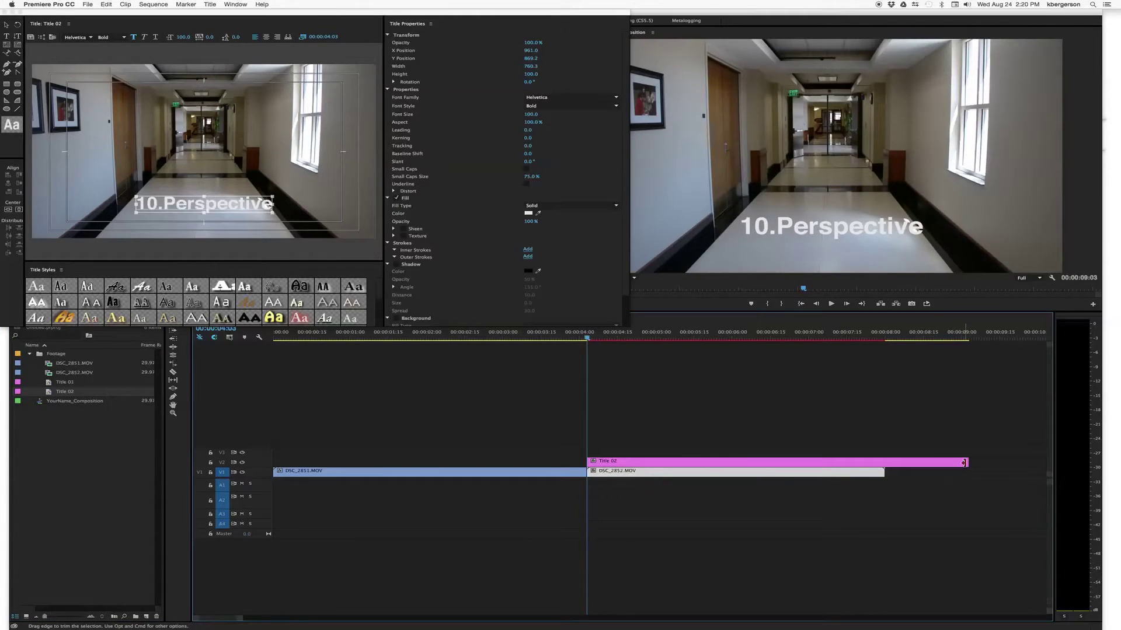
{"action": "left_click_drag", "start_coordinate": [967, 462], "coordinate": [884, 470]}
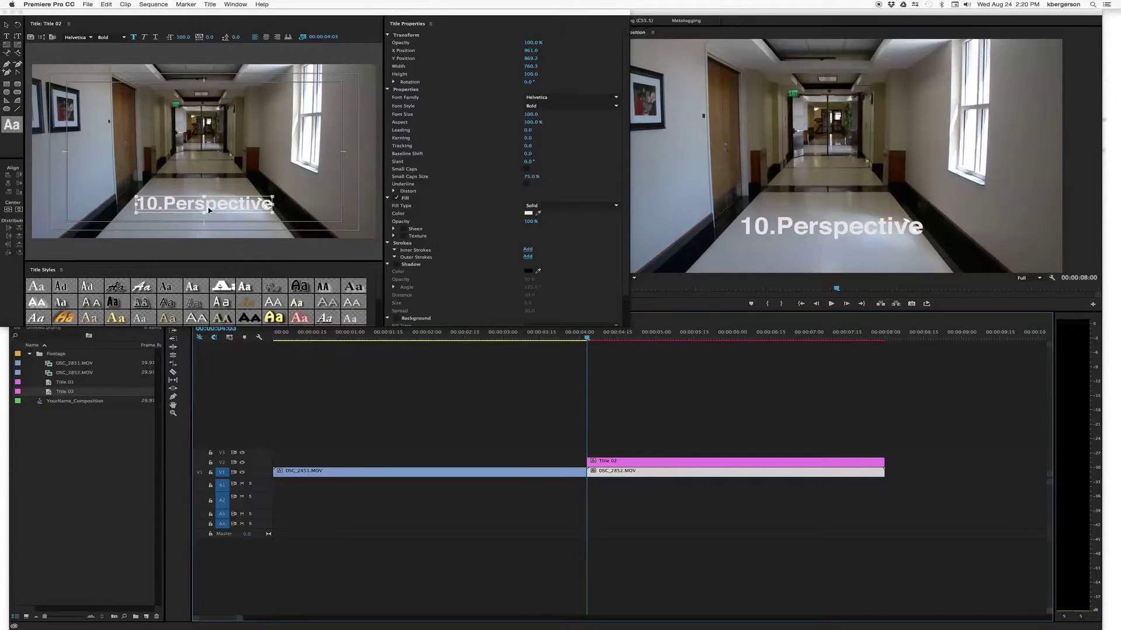
{"action": "left_click_drag", "start_coordinate": [210, 209], "coordinate": [209, 218]}
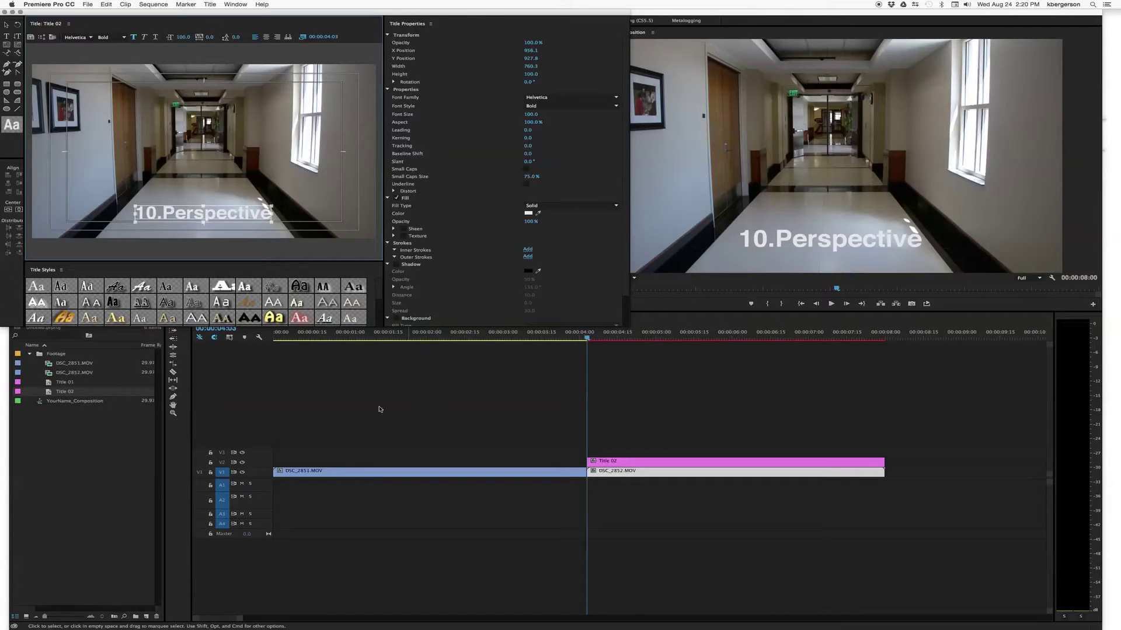
{"action": "left_click", "coordinate": [528, 562]}
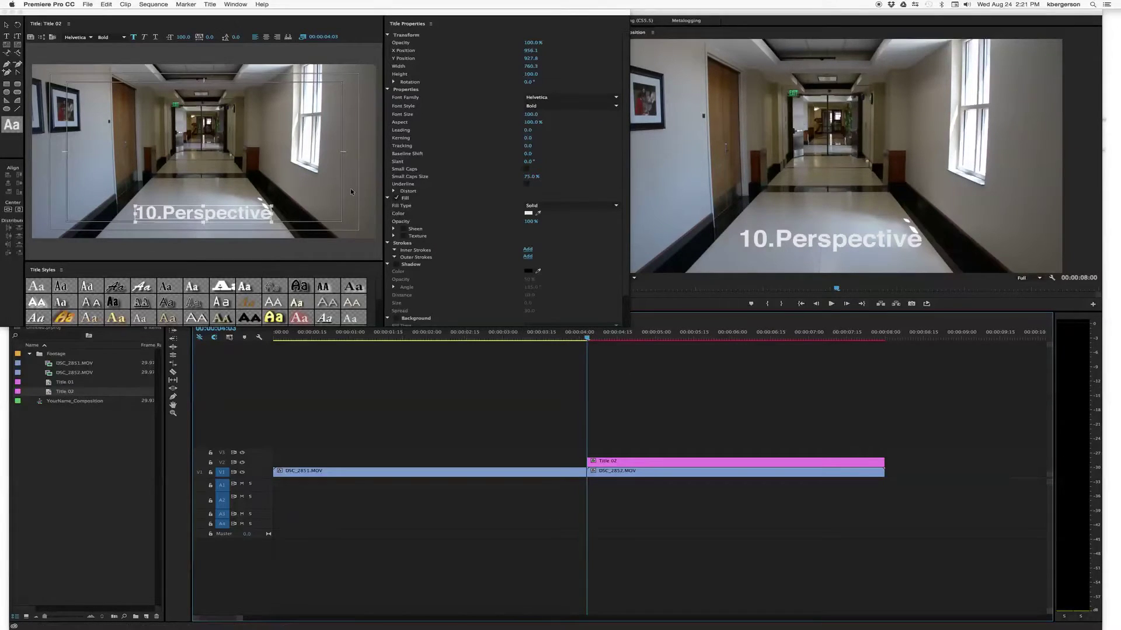
Open Export Media settings for the sequence and match them to the source.
{"action": "left_click", "coordinate": [87, 5]}
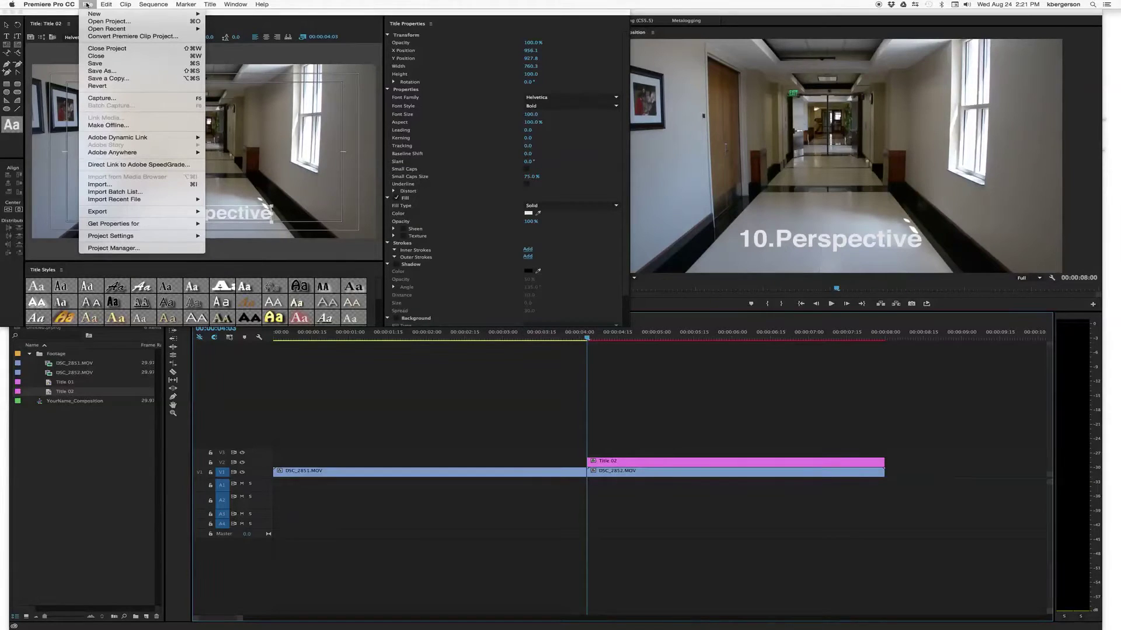
{"action": "mouse_move", "coordinate": [111, 213]}
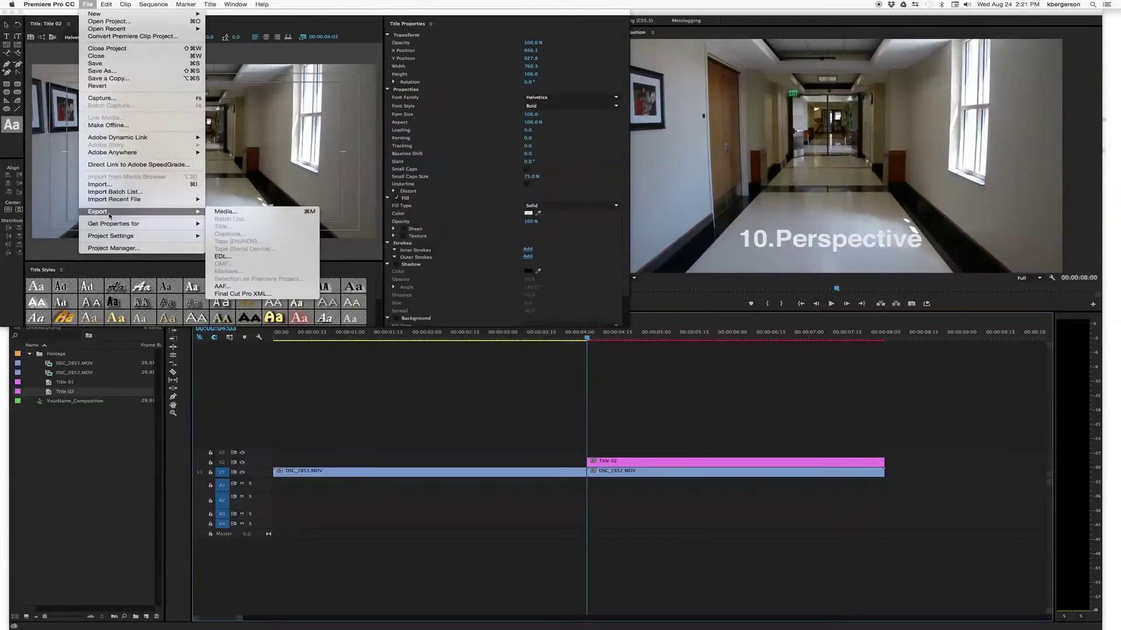
{"action": "left_click", "coordinate": [253, 212]}
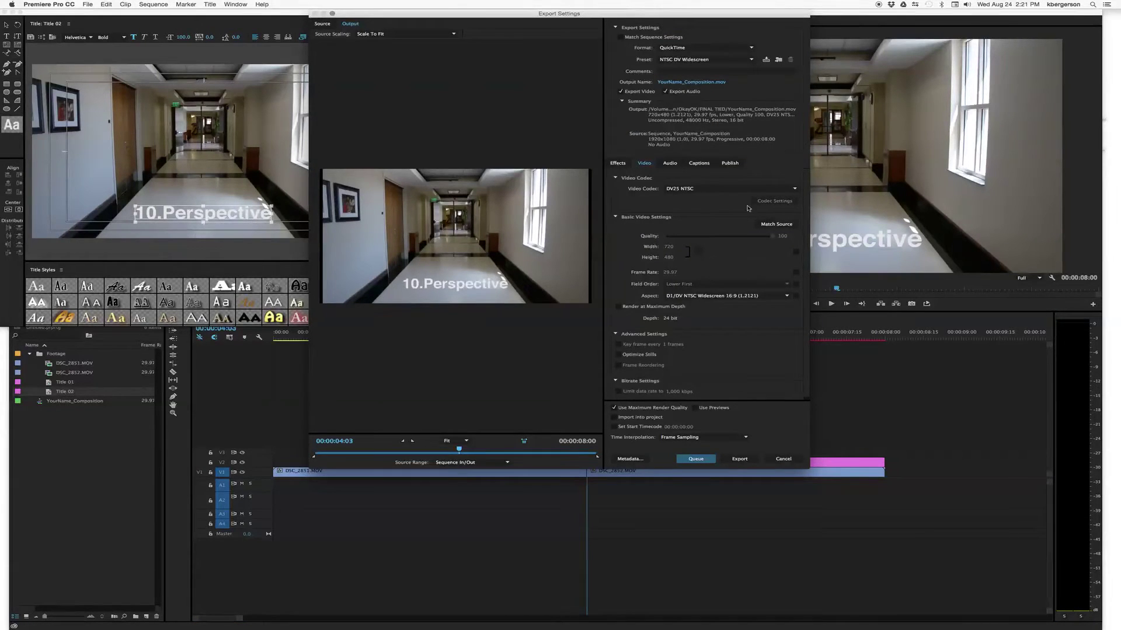
{"action": "left_click", "coordinate": [774, 225]}
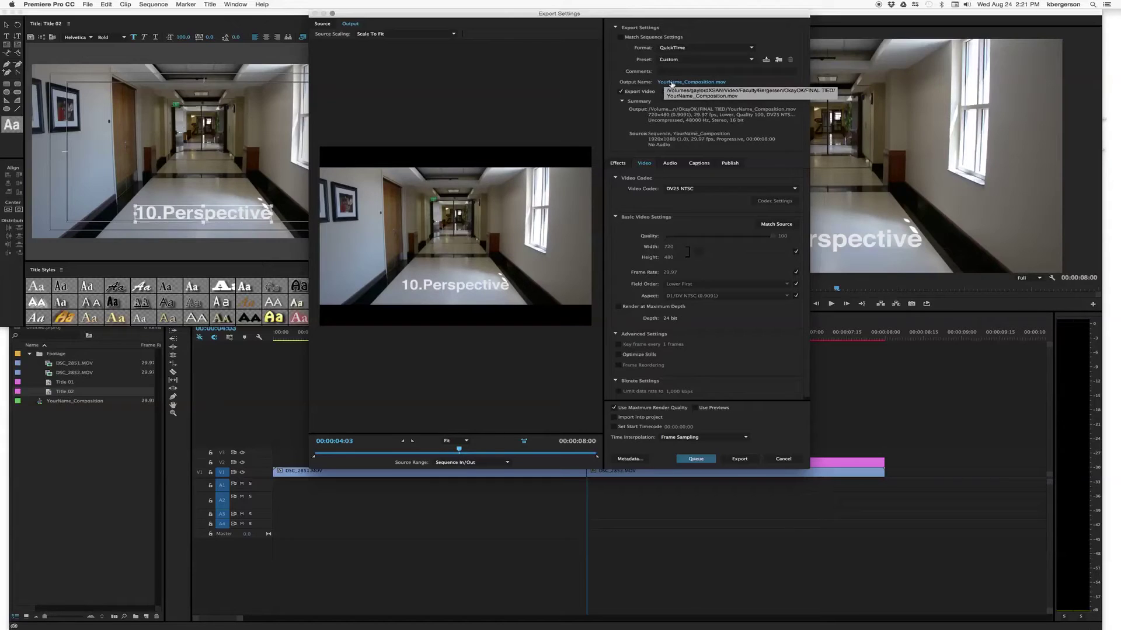
Save the output YourName_Composition.mov in the Composition folder on the Desktop.
{"action": "left_click", "coordinate": [672, 82]}
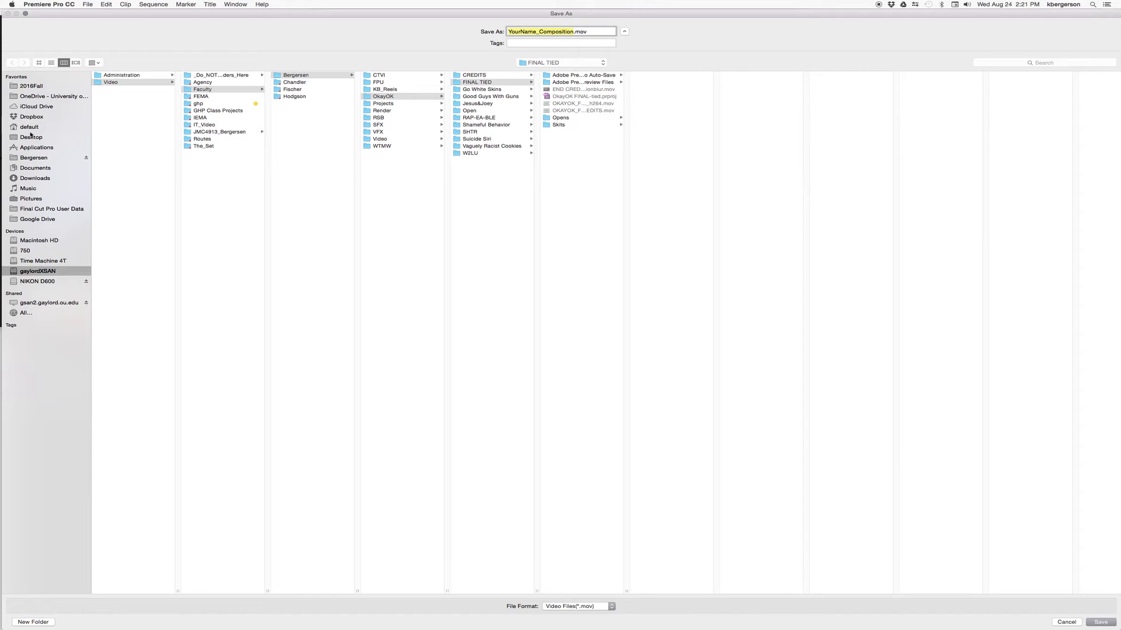
{"action": "left_click", "coordinate": [39, 137]}
{"action": "left_click", "coordinate": [117, 76]}
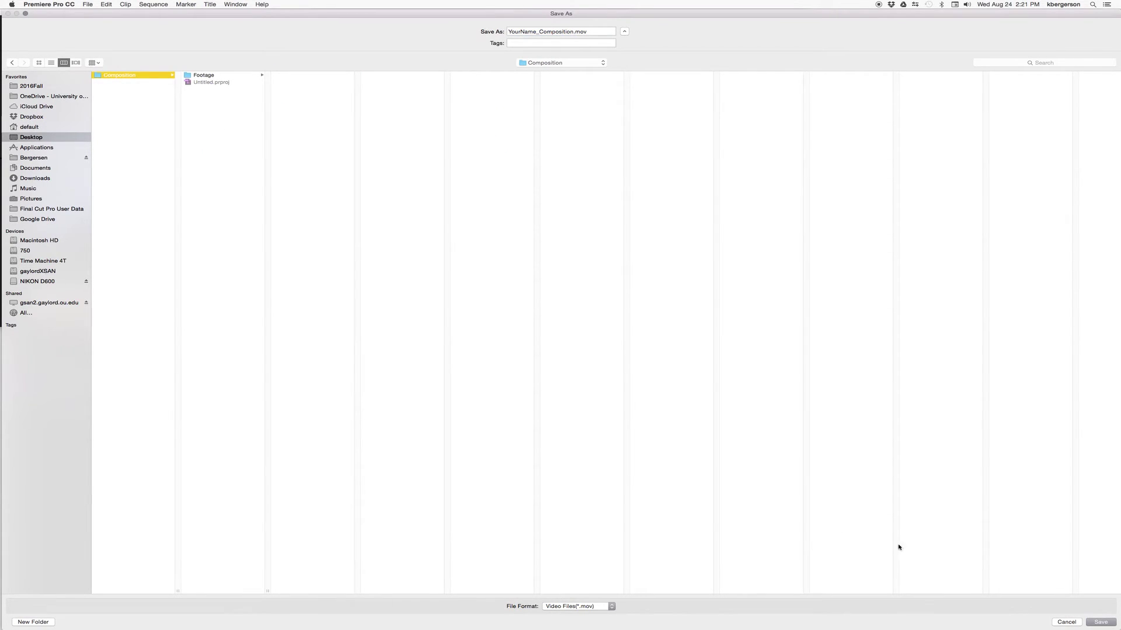
Export YourName_Composition.mov with the H.264 codec, save the project, and hide Premiere Pro.
{"action": "left_click", "coordinate": [1100, 622]}
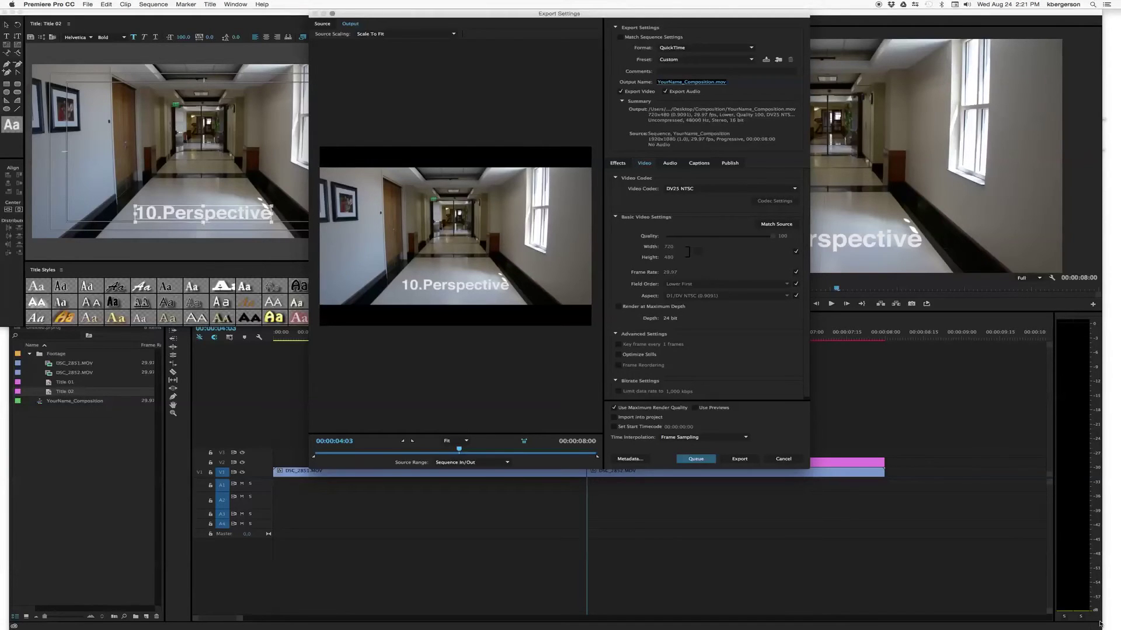
{"action": "left_click", "coordinate": [794, 189]}
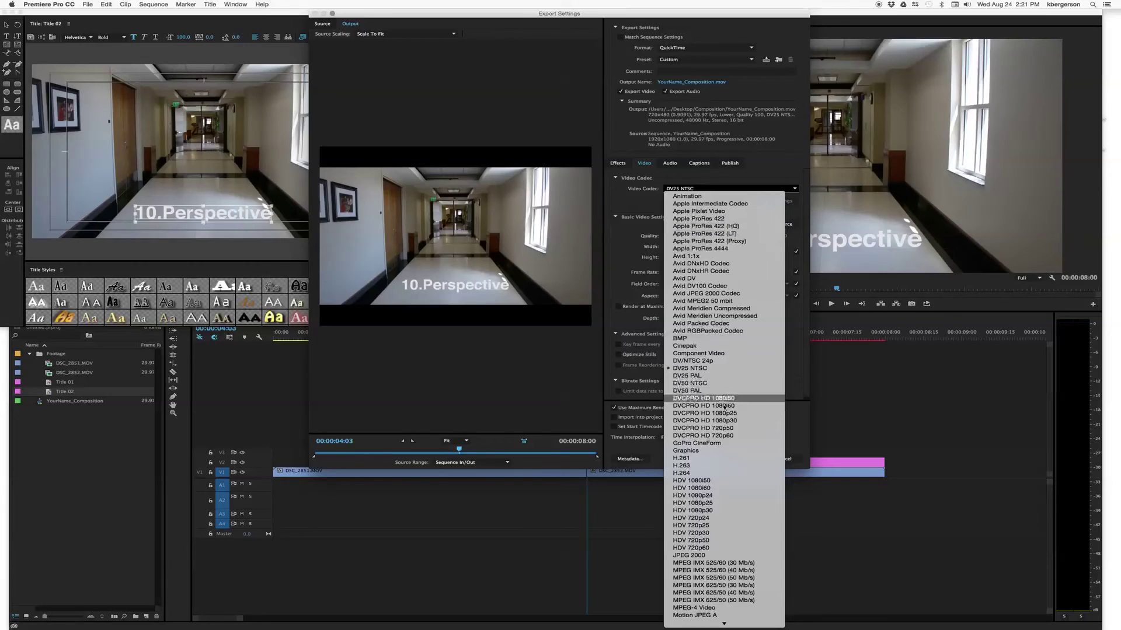
{"action": "left_click", "coordinate": [718, 473]}
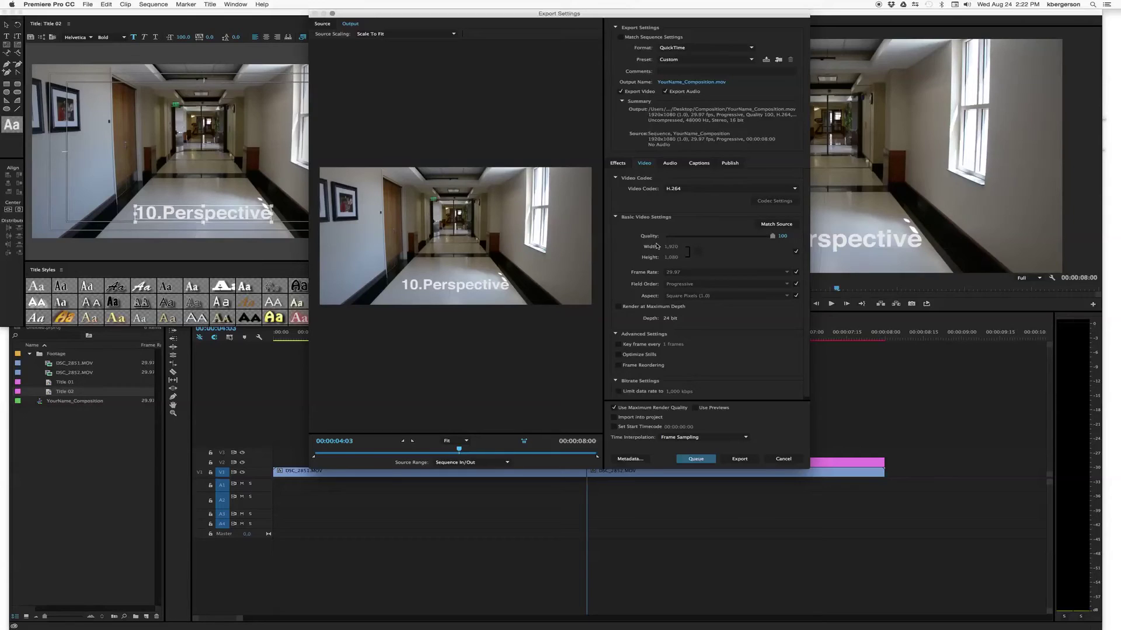
{"action": "left_click", "coordinate": [739, 460]}
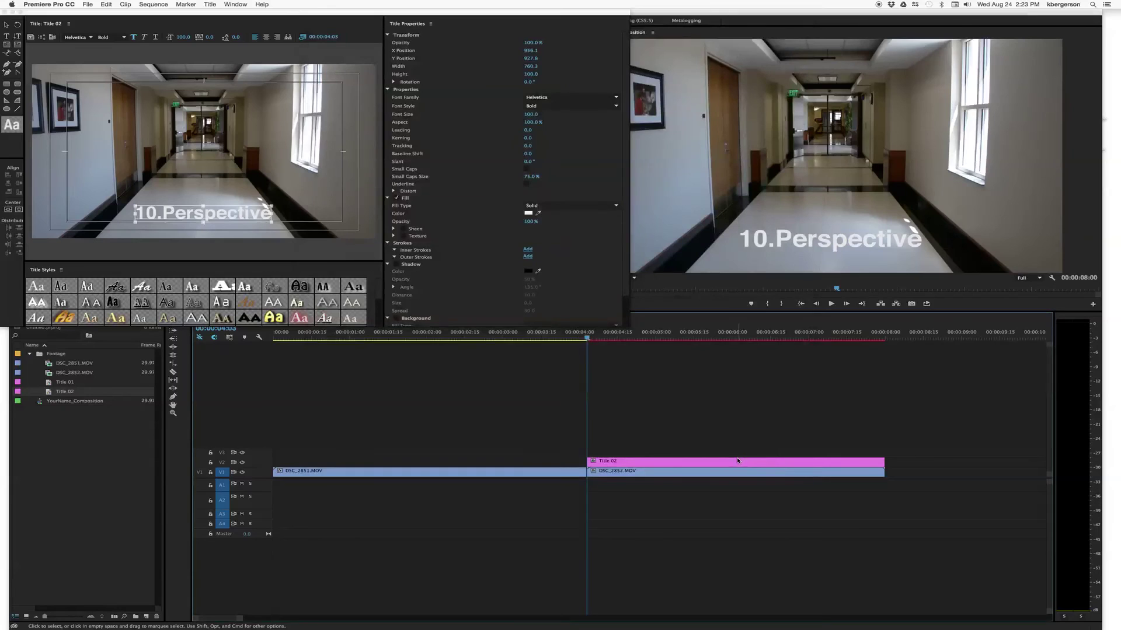
{"action": "key", "text": "super+s"}
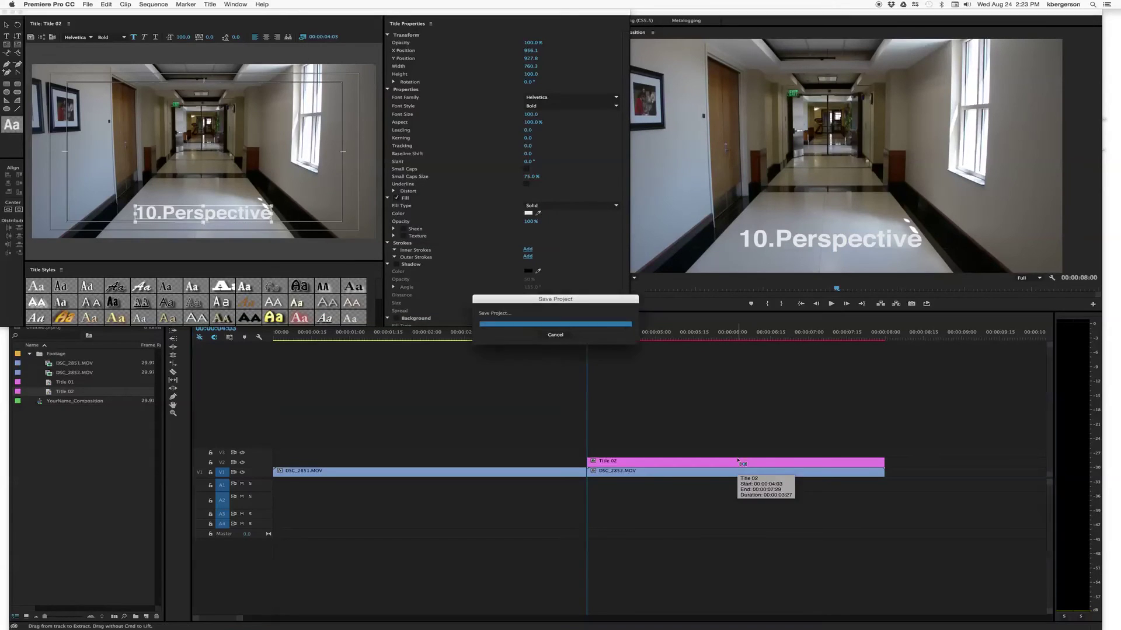
{"action": "key", "text": "super+h"}
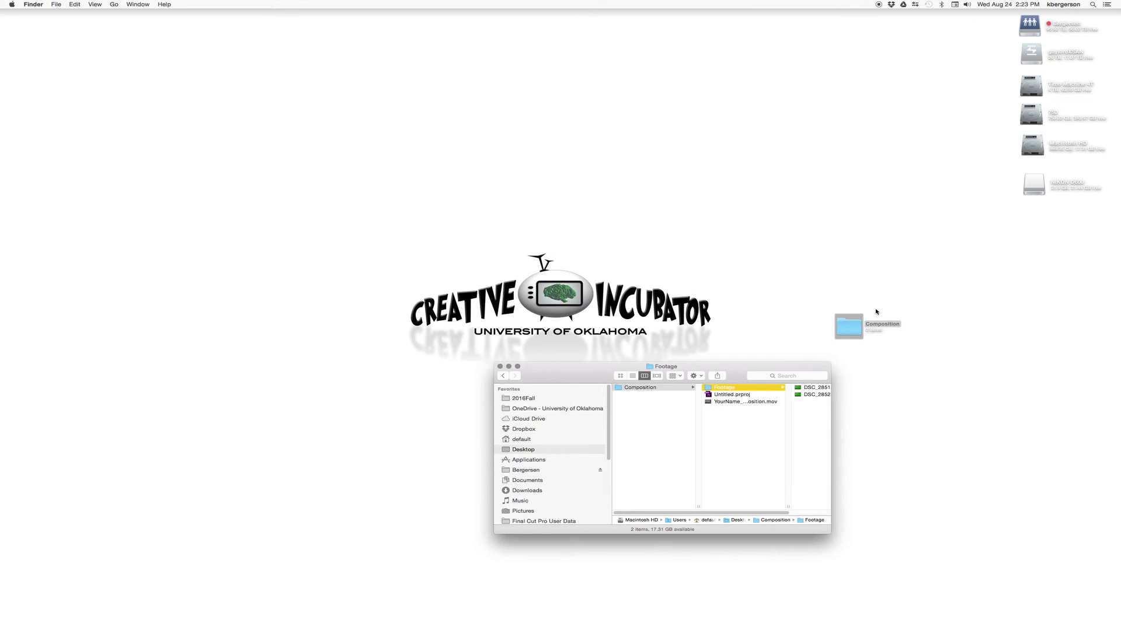
Open YourName_Composition.mov in QuickTime Player 7 and scrub forward to see the 10.Perspective title.
{"action": "left_click", "coordinate": [710, 402]}
{"action": "double_click", "coordinate": [710, 402]}
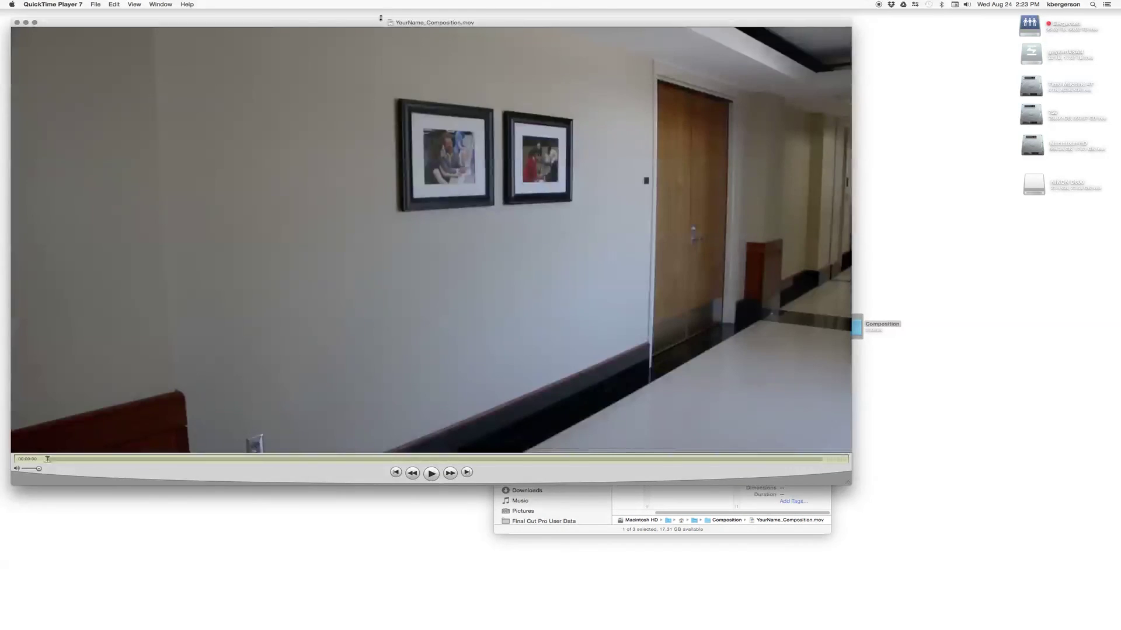
{"action": "left_click_drag", "start_coordinate": [375, 30], "coordinate": [455, 30]}
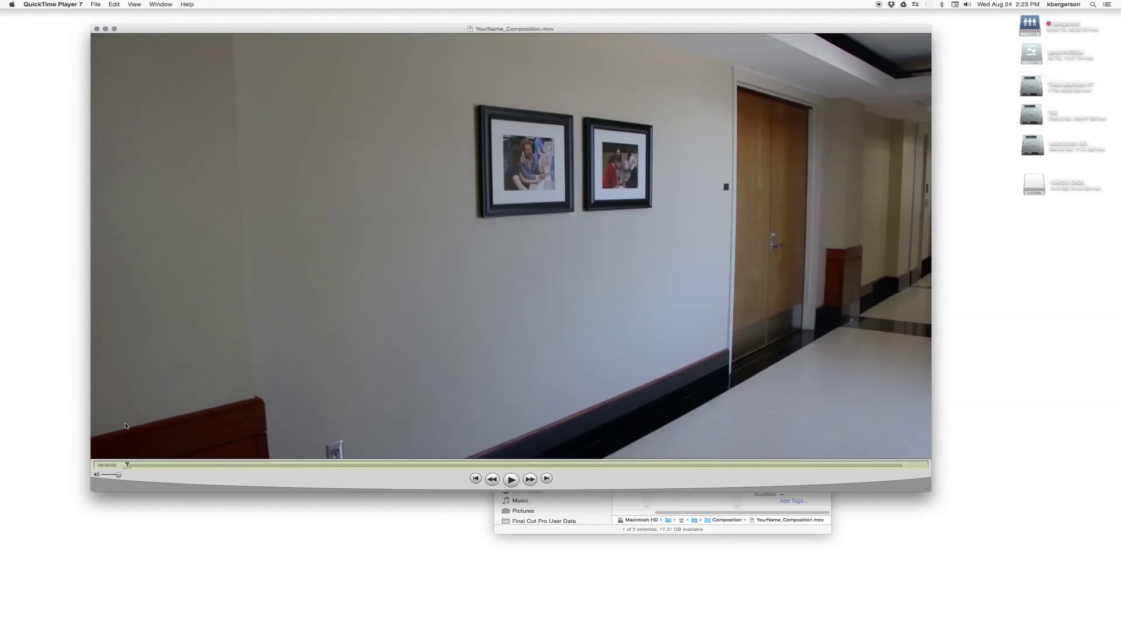
{"action": "left_click_drag", "start_coordinate": [127, 464], "coordinate": [710, 471]}
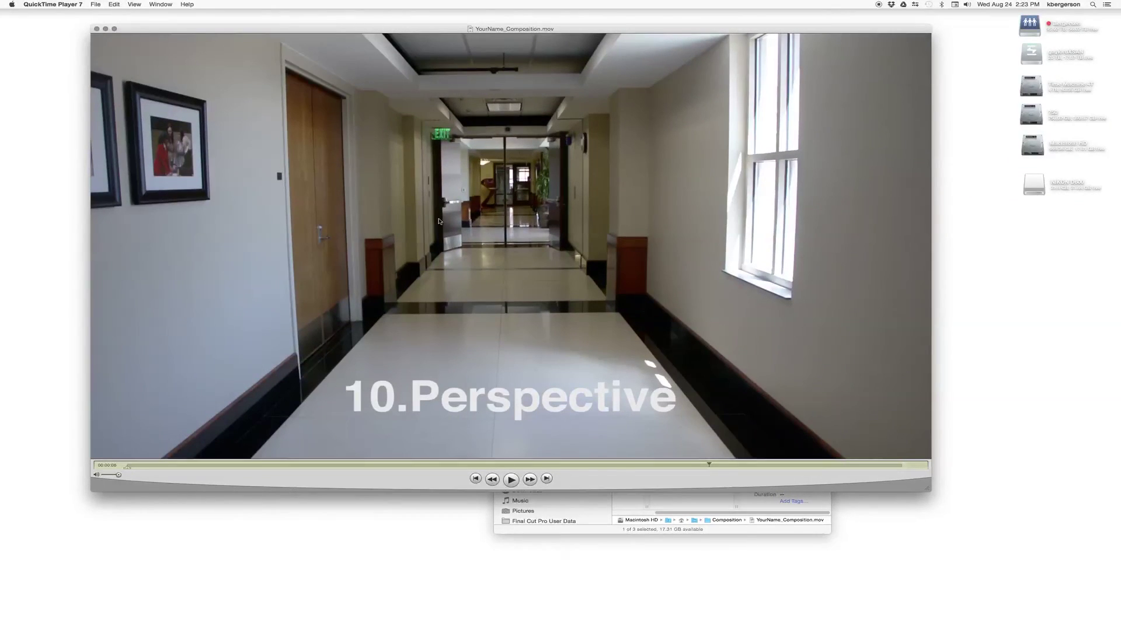